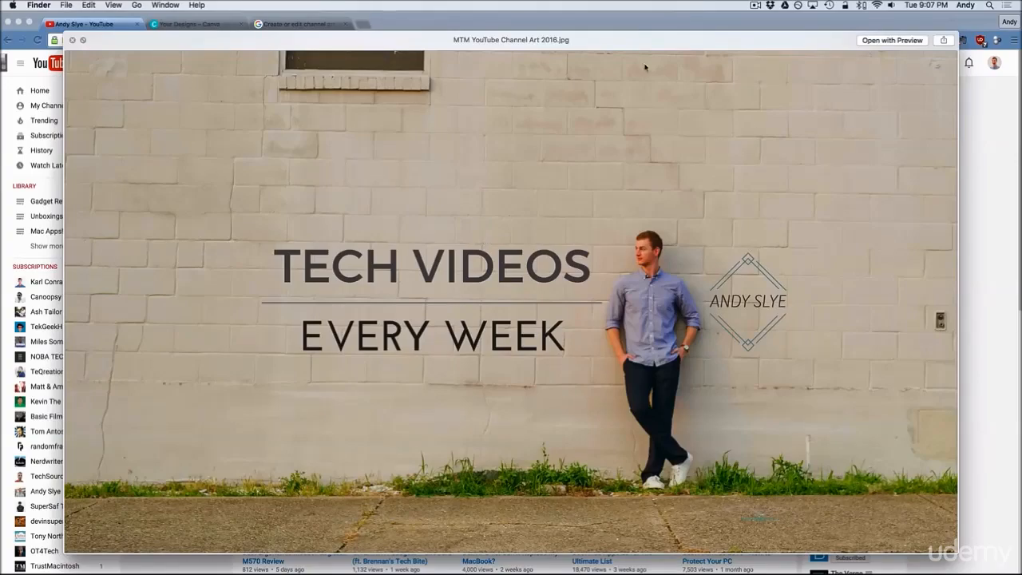
Close the banner preview and read the channel art help page's image size guidelines and its section on different devices
{"action": "left_click", "coordinate": [990, 181]}
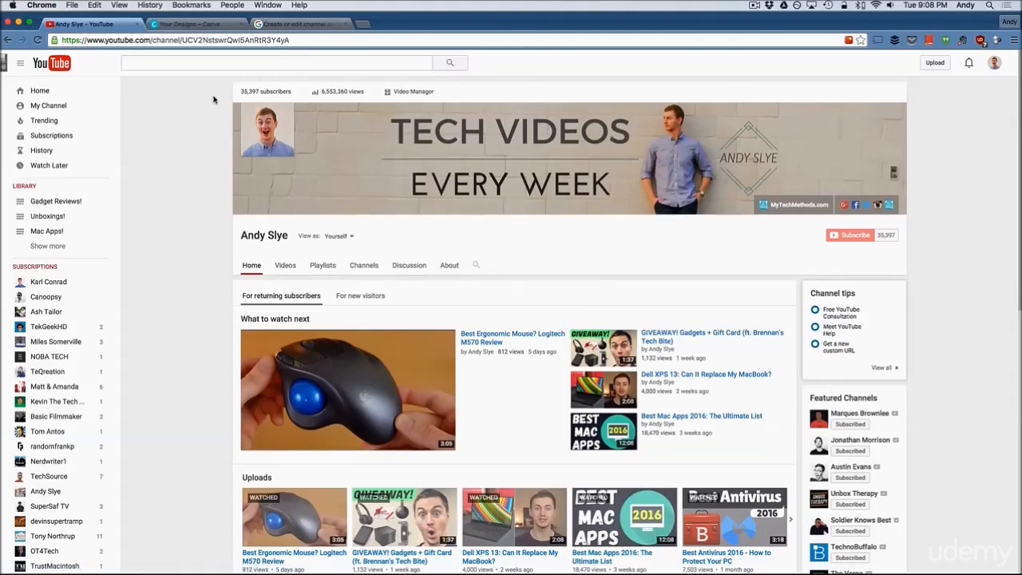
{"action": "left_click", "coordinate": [298, 24]}
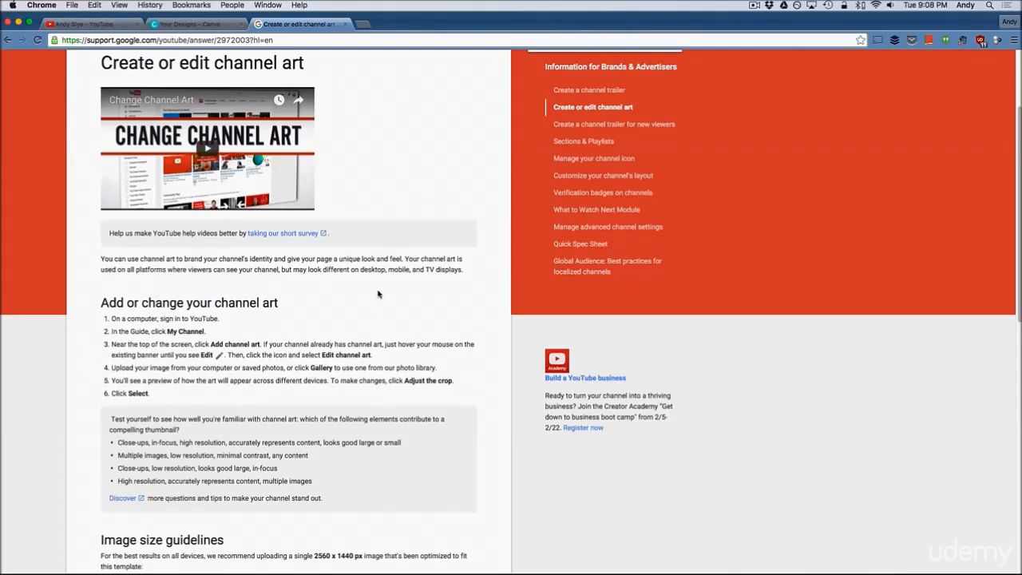
{"action": "scroll", "coordinate": [378, 294], "scroll_direction": "down", "scroll_amount": 3}
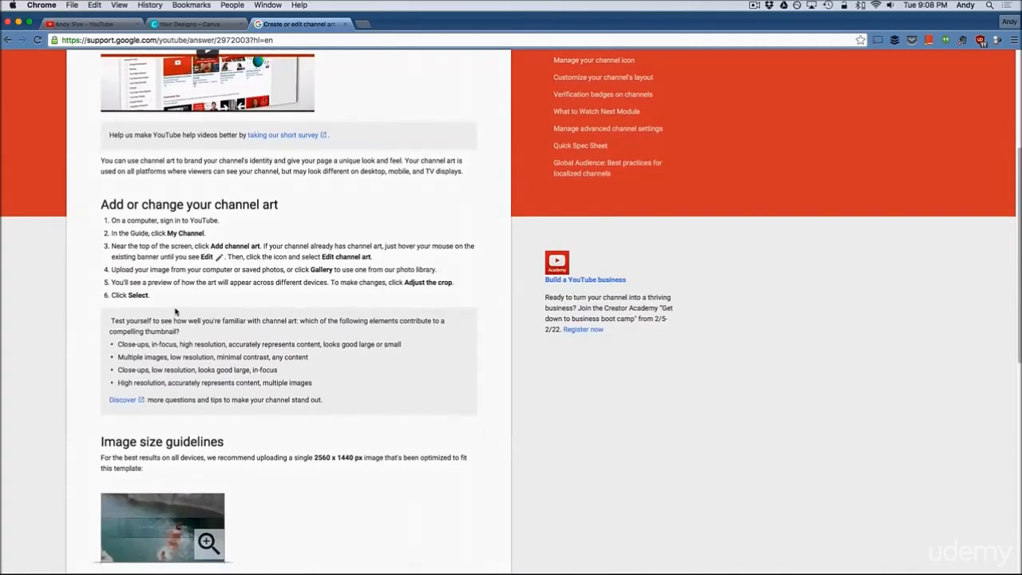
{"action": "scroll", "coordinate": [377, 308], "scroll_direction": "down", "scroll_amount": 4}
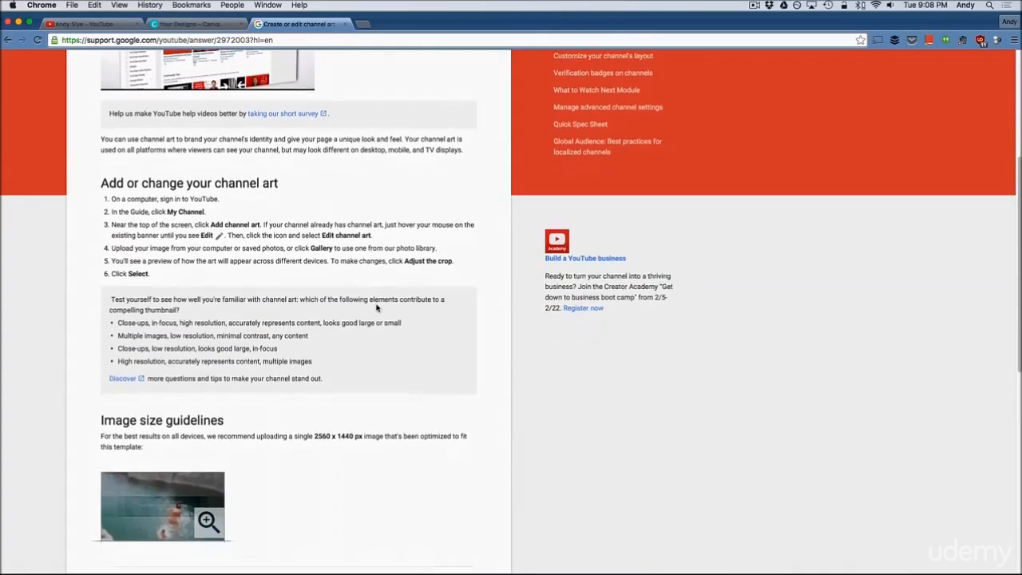
{"action": "scroll", "coordinate": [377, 309], "scroll_direction": "down", "scroll_amount": 1}
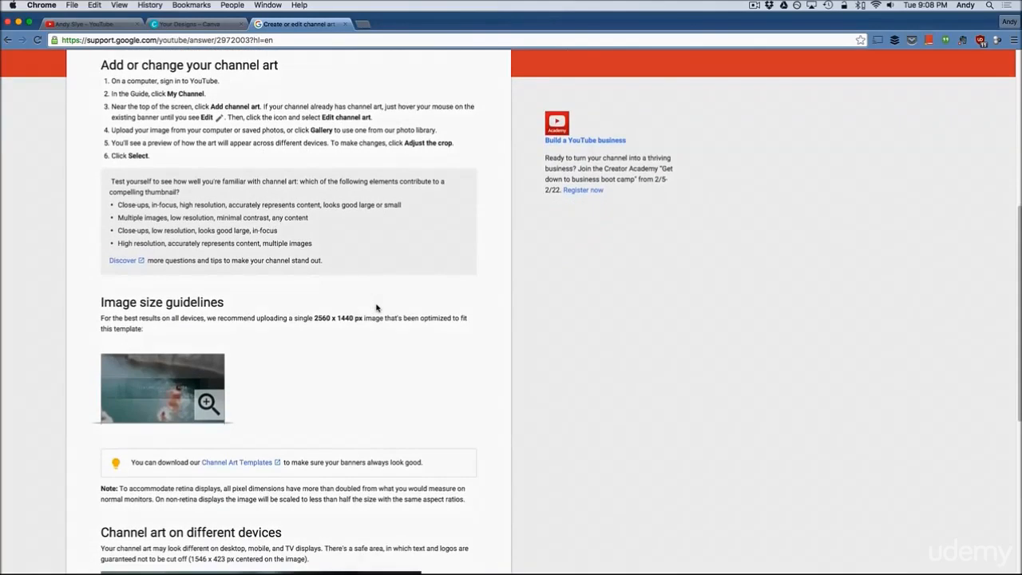
{"action": "scroll", "coordinate": [377, 308], "scroll_direction": "down", "scroll_amount": 2}
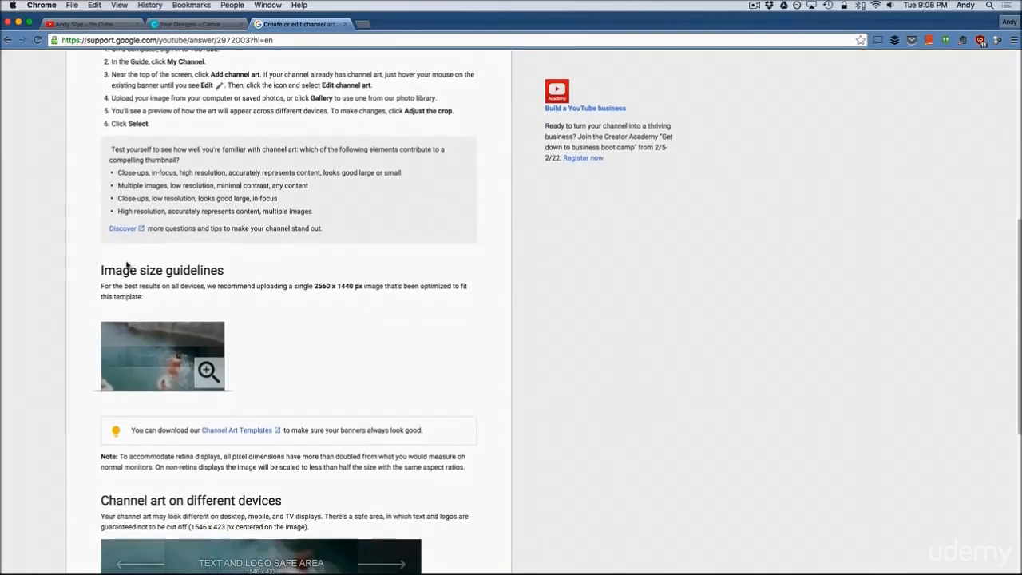
{"action": "scroll", "coordinate": [251, 286], "scroll_direction": "down", "scroll_amount": 2}
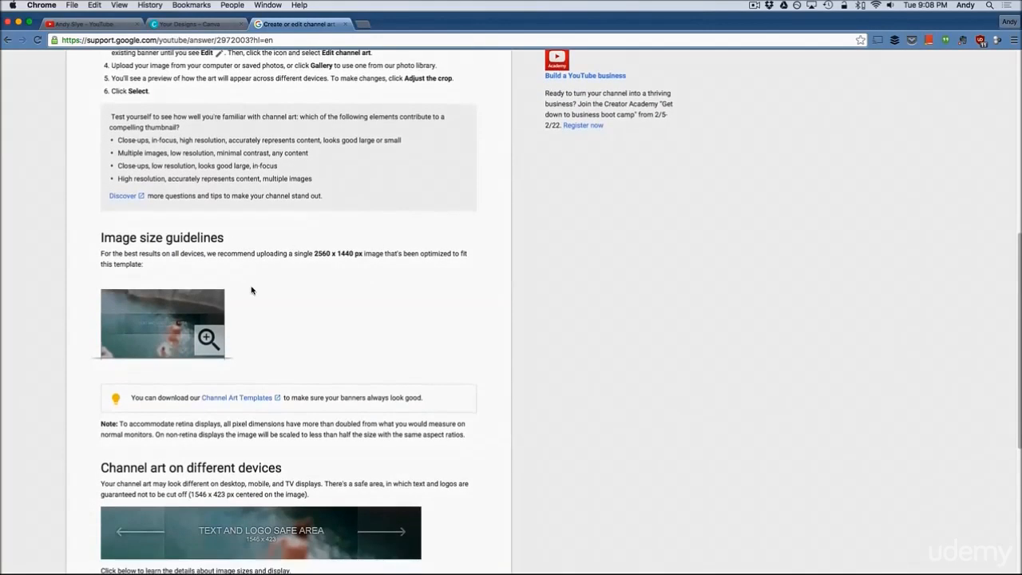
{"action": "scroll", "coordinate": [320, 256], "scroll_direction": "down", "scroll_amount": 3}
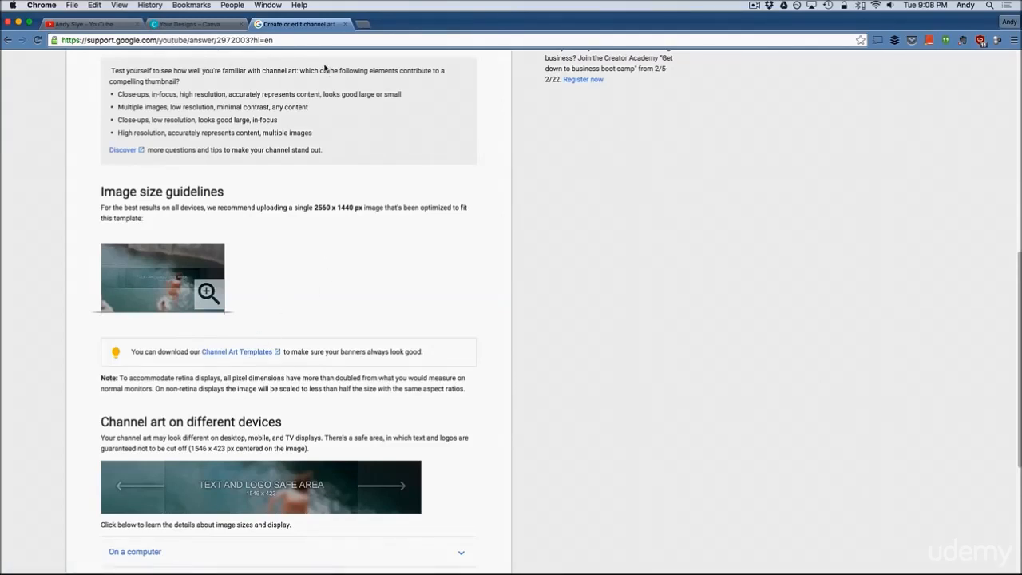
Switch to Canva and create a new YouTube Channel Art design from the Social Media & Email Headers category
{"action": "left_click", "coordinate": [213, 28]}
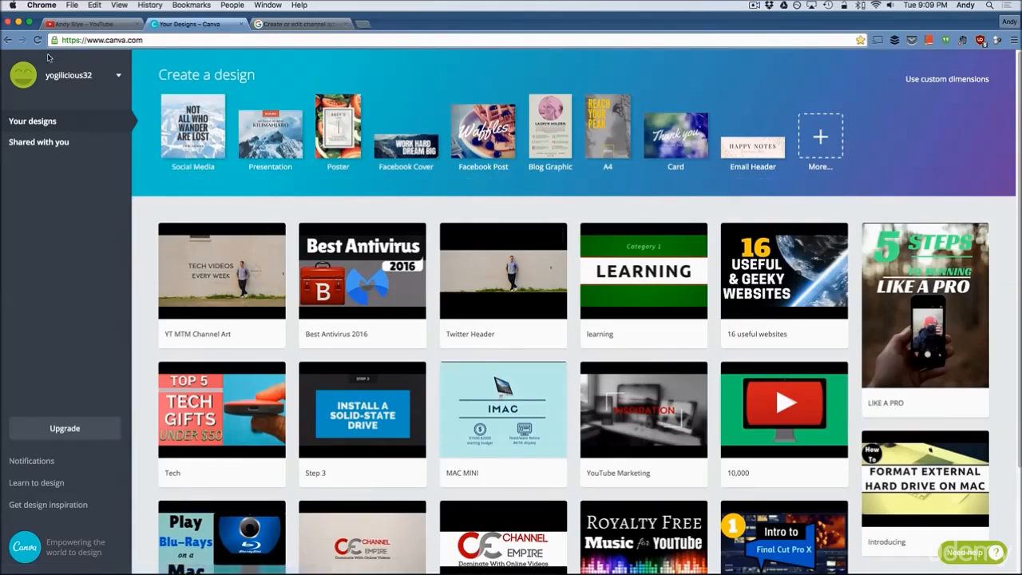
{"action": "left_click", "coordinate": [813, 144]}
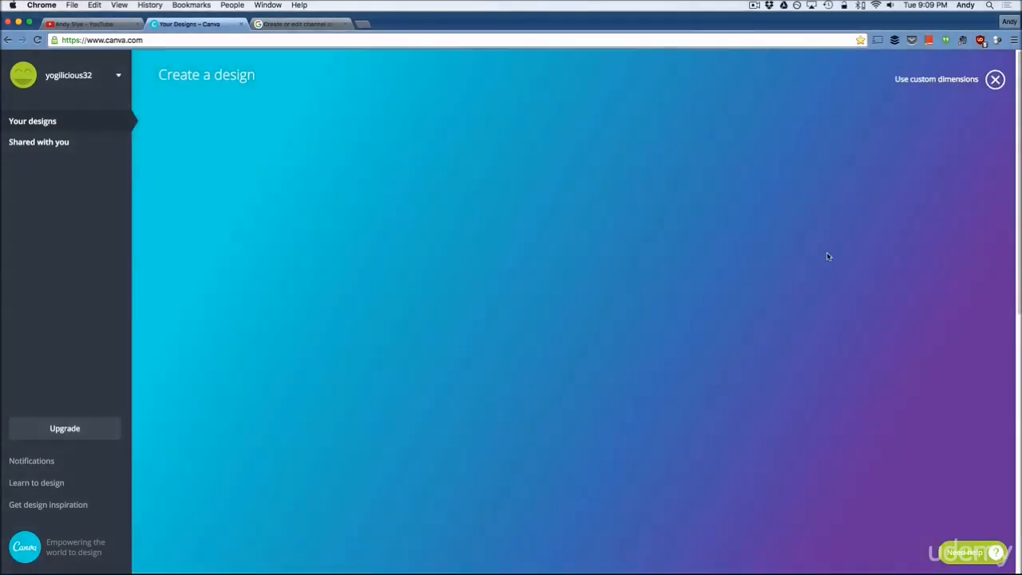
{"action": "scroll", "coordinate": [643, 238], "scroll_direction": "down", "scroll_amount": 3}
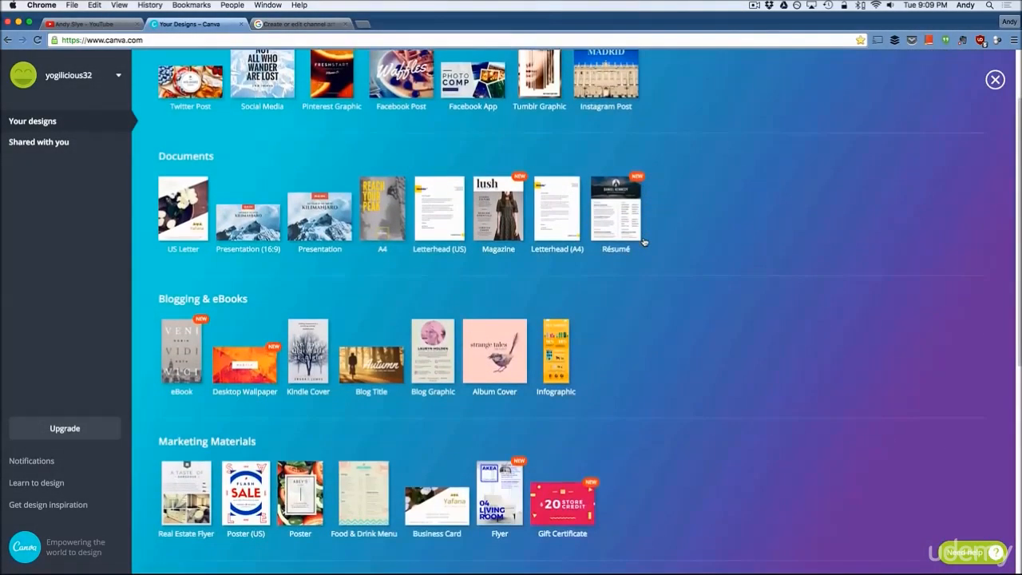
{"action": "scroll", "coordinate": [644, 241], "scroll_direction": "down", "scroll_amount": 7}
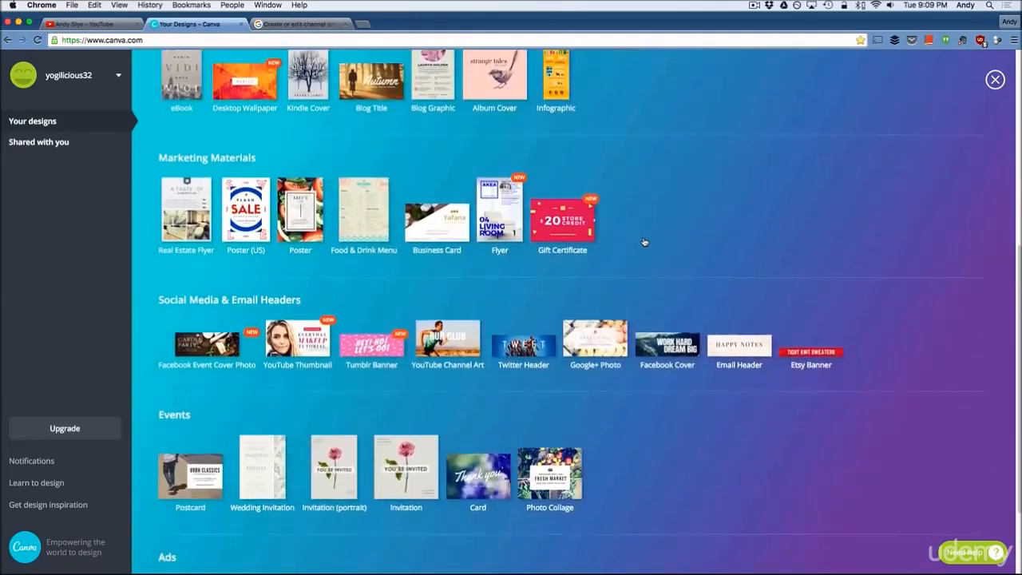
{"action": "scroll", "coordinate": [645, 241], "scroll_direction": "down", "scroll_amount": 2}
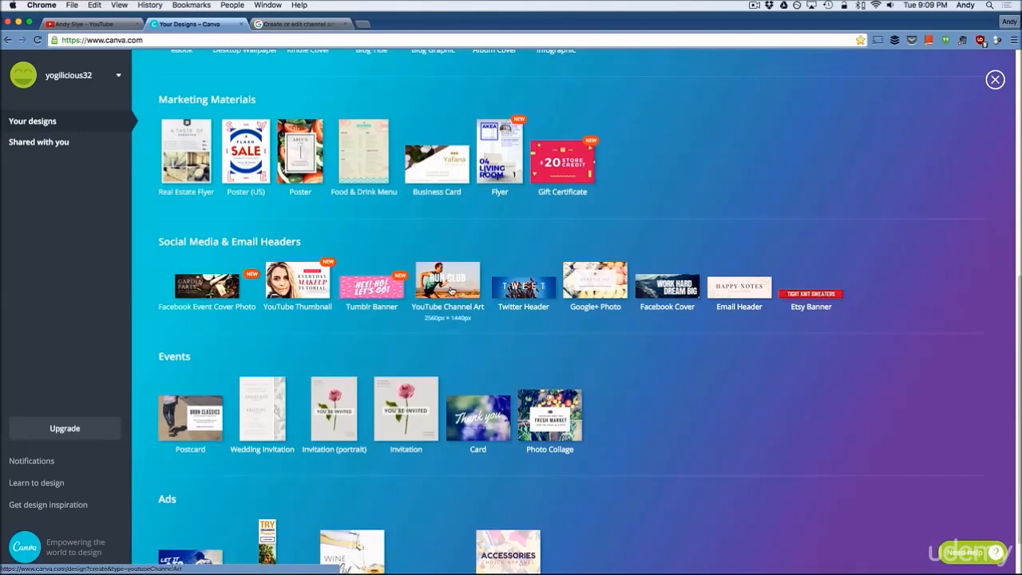
{"action": "left_click", "coordinate": [451, 285]}
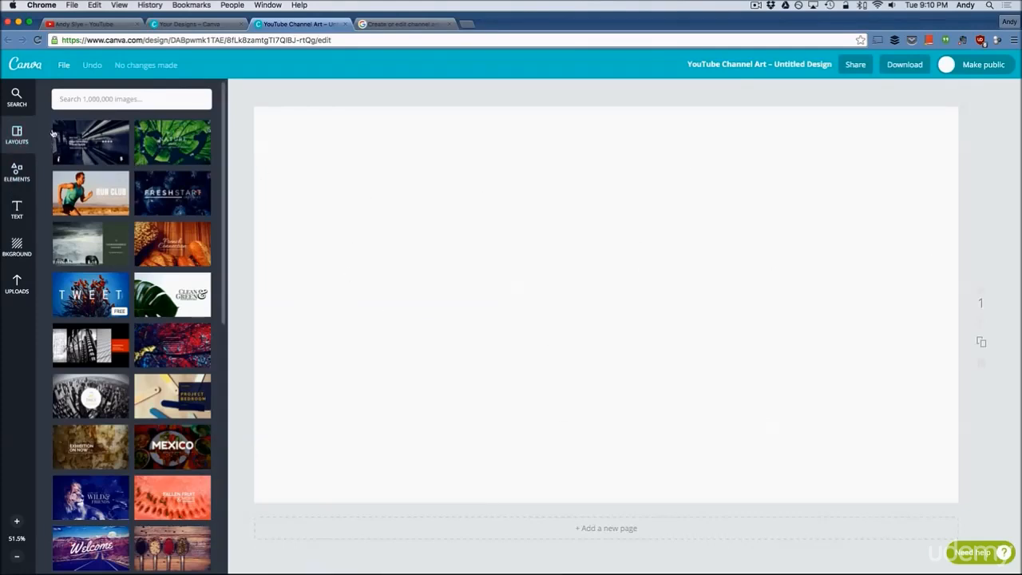
Apply the "Welcome" desert road layout to the blank canvas and select its Welcome text
{"action": "scroll", "coordinate": [160, 230], "scroll_direction": "down", "scroll_amount": 1}
{"action": "scroll", "coordinate": [161, 230], "scroll_direction": "down", "scroll_amount": 5}
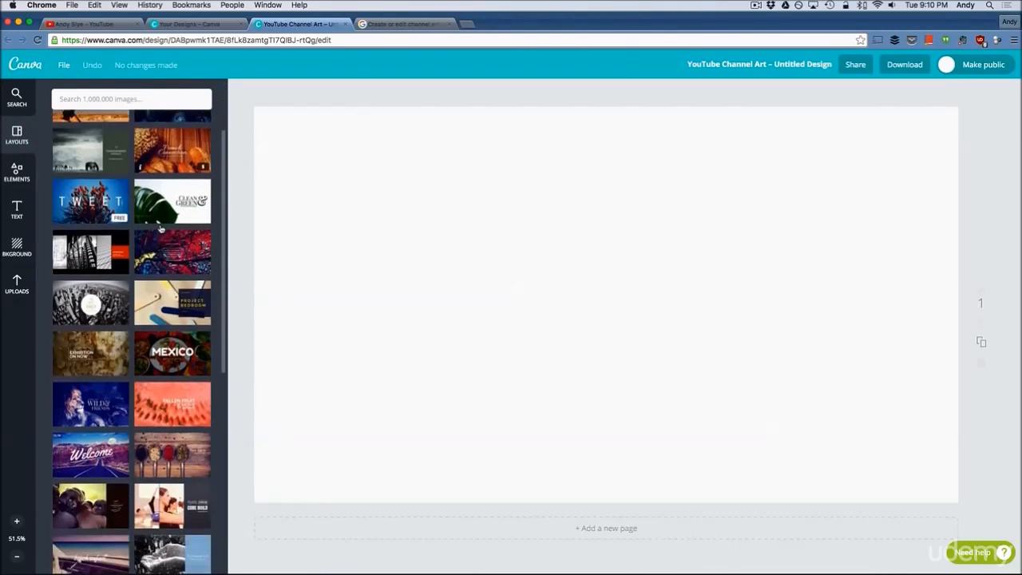
{"action": "scroll", "coordinate": [161, 230], "scroll_direction": "down", "scroll_amount": 1}
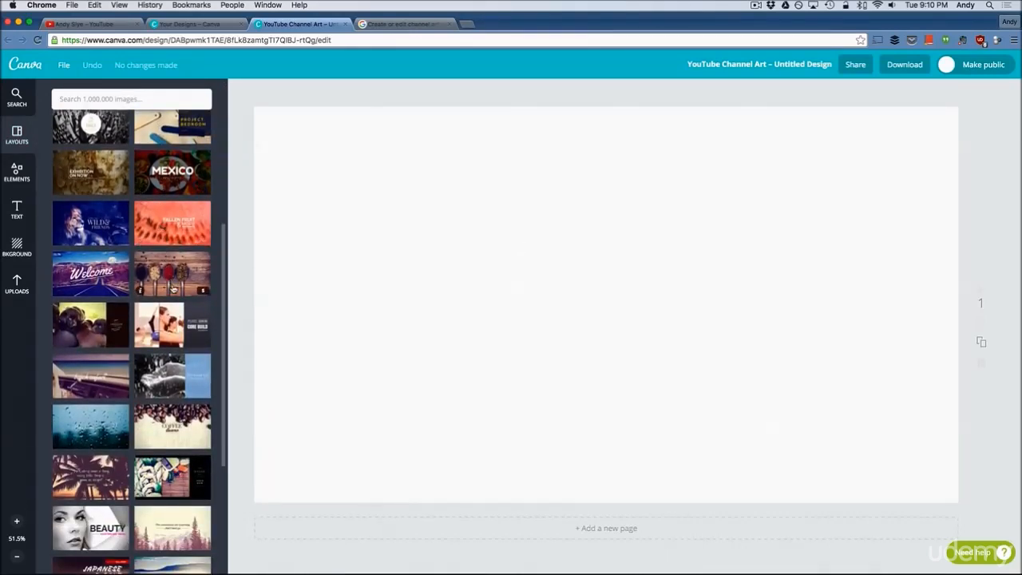
{"action": "left_click", "coordinate": [90, 274]}
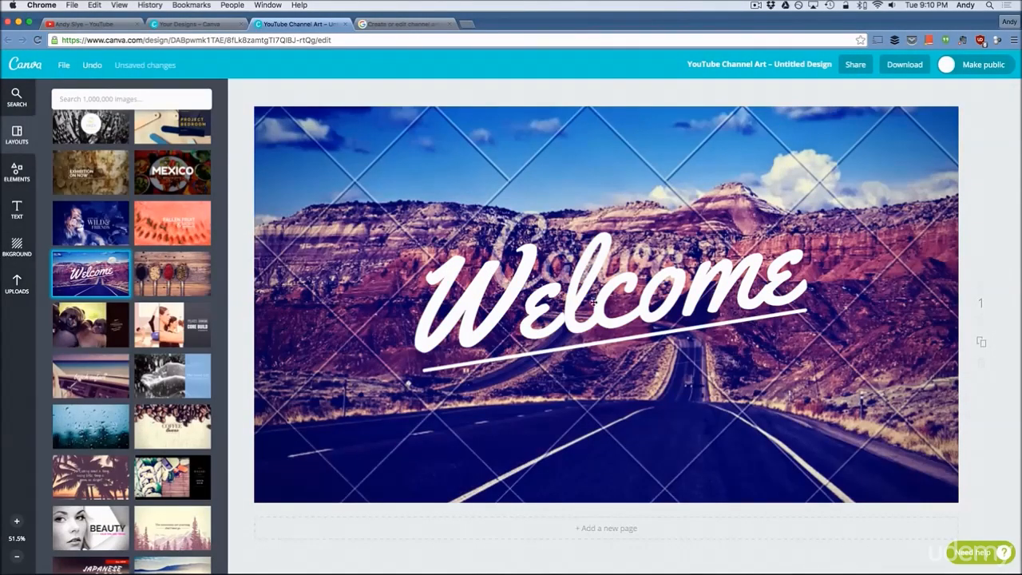
{"action": "left_click", "coordinate": [561, 302]}
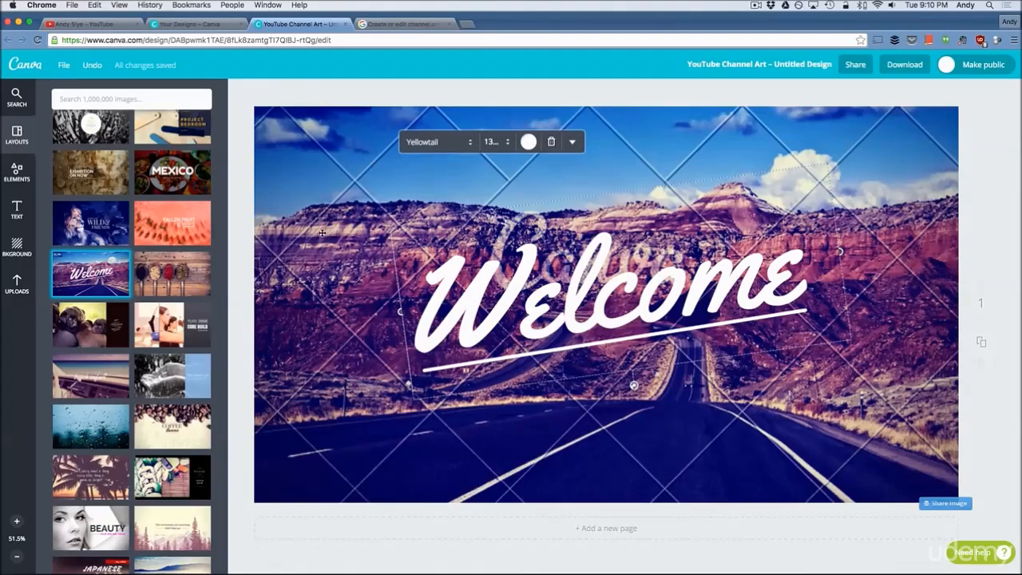
Look through the available backgrounds and delete the desert road photo from the layout's full-canvas image frame
{"action": "left_click", "coordinate": [309, 200]}
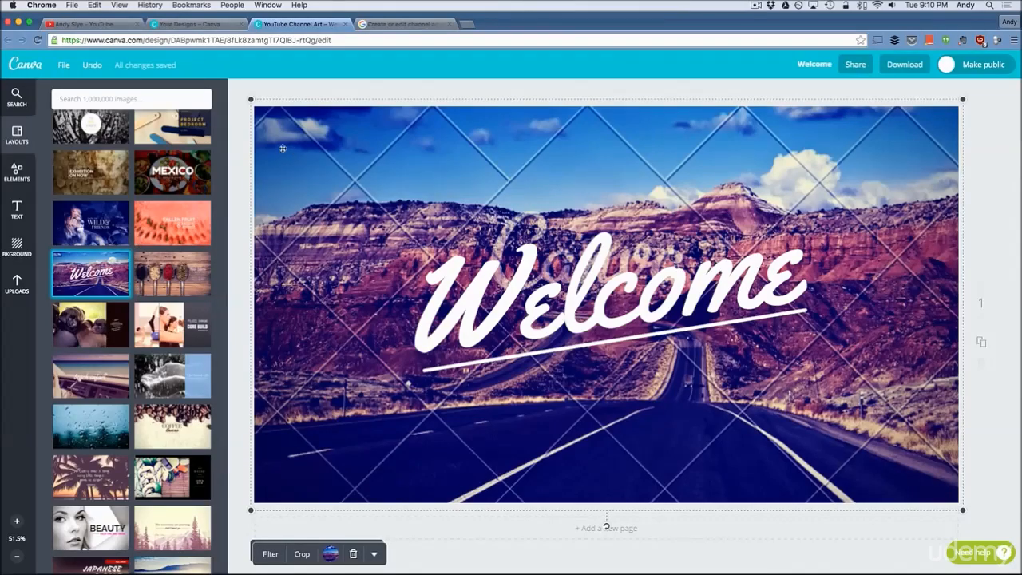
{"action": "left_click", "coordinate": [17, 245]}
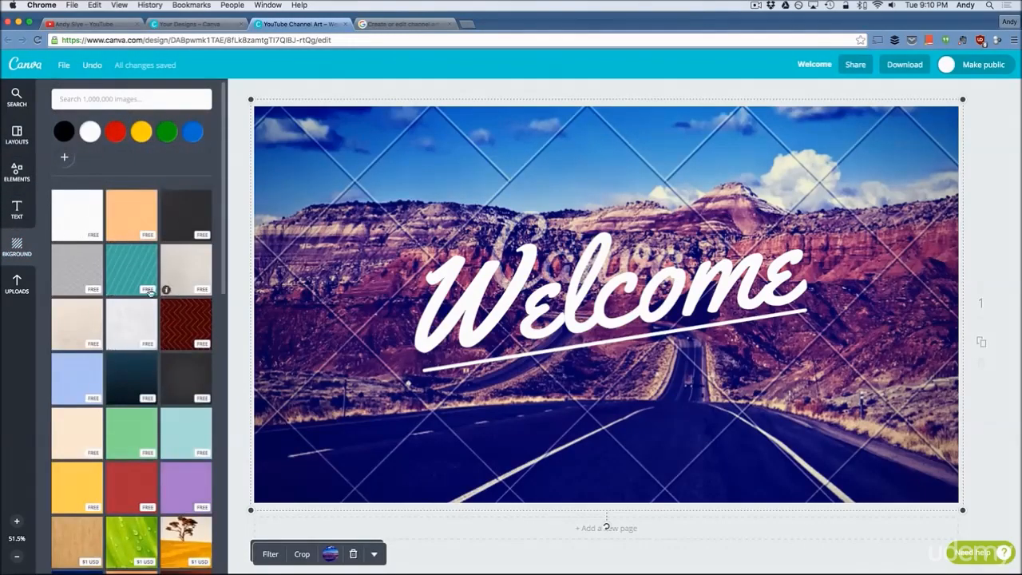
{"action": "scroll", "coordinate": [140, 308], "scroll_direction": "down", "scroll_amount": 1}
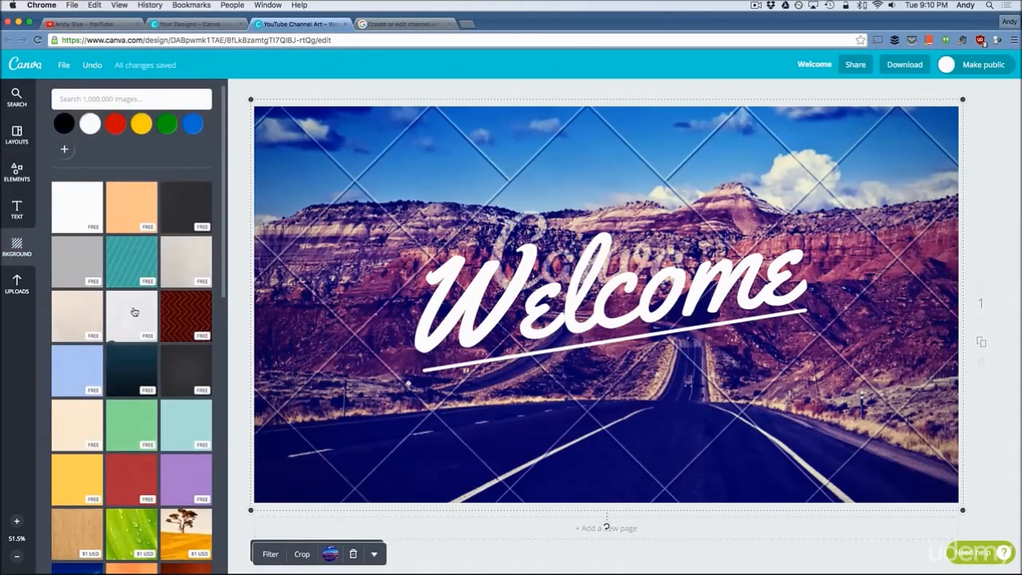
{"action": "scroll", "coordinate": [154, 348], "scroll_direction": "down", "scroll_amount": 5}
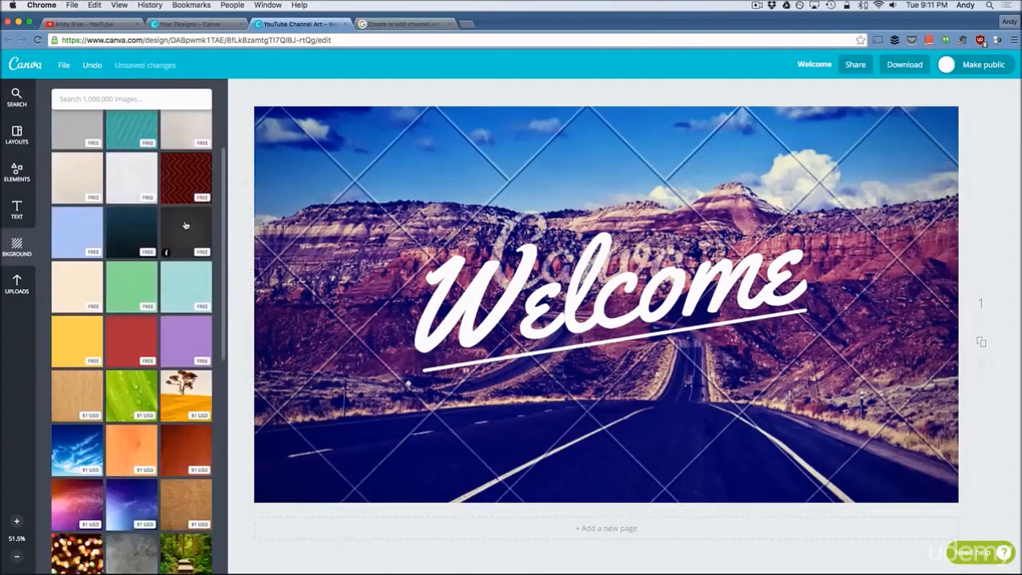
{"action": "left_click", "coordinate": [307, 216]}
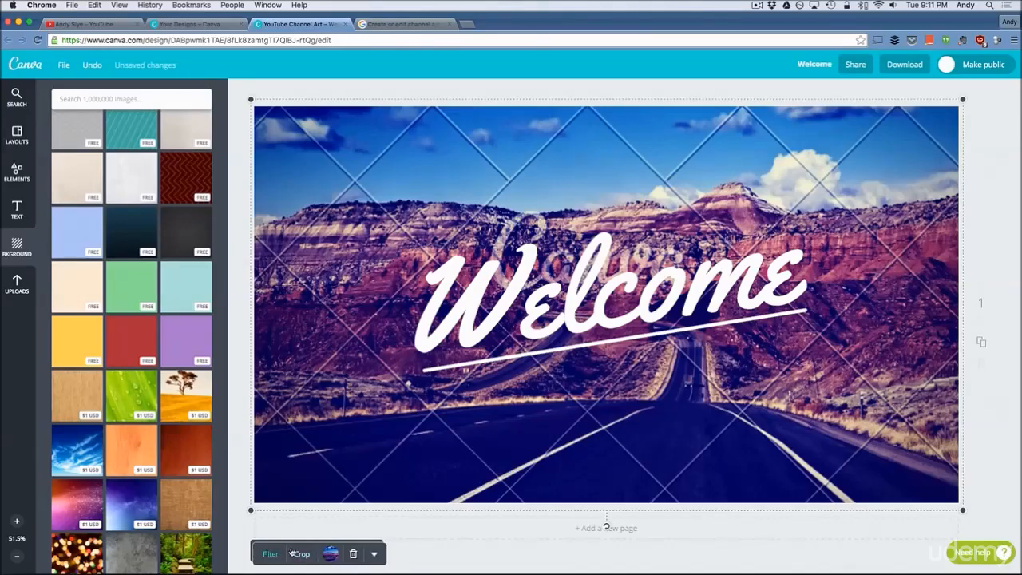
{"action": "left_click", "coordinate": [355, 555]}
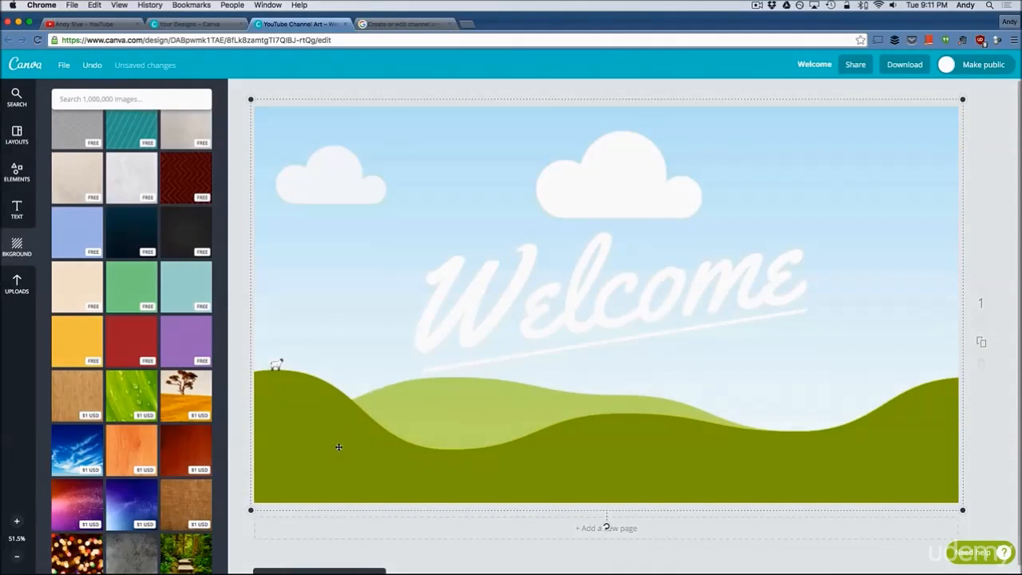
Shrink the empty cloud-and-hills image frame to expose the background behind it, and delete the frame
{"action": "left_click", "coordinate": [301, 431]}
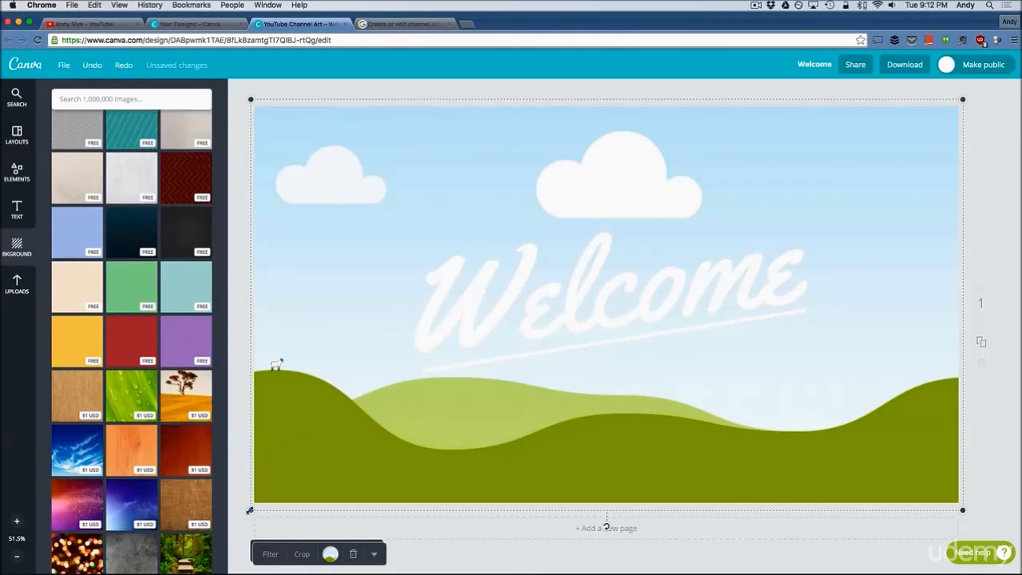
{"action": "left_click_drag", "start_coordinate": [252, 510], "coordinate": [321, 454]}
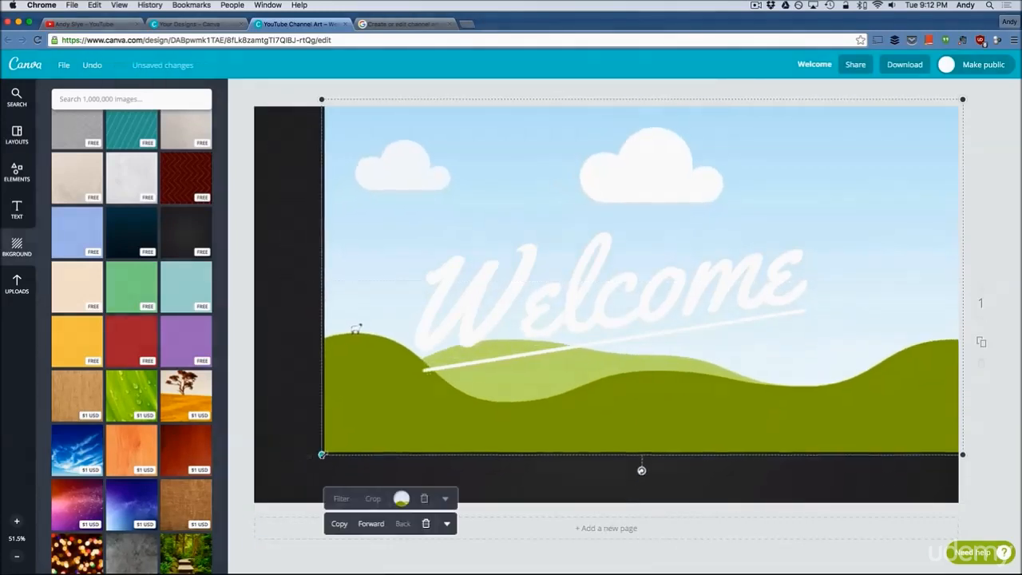
{"action": "left_click", "coordinate": [427, 524]}
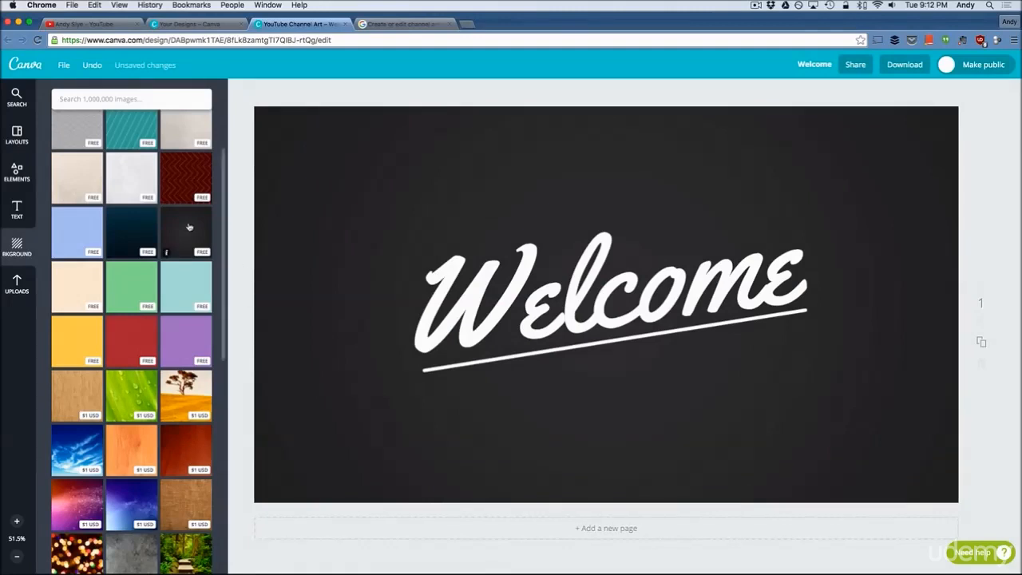
Try the dark blue gradient background behind the Welcome text, and replace it with the free teal diagonal-stripe background
{"action": "left_click", "coordinate": [112, 233]}
{"action": "scroll", "coordinate": [113, 233], "scroll_direction": "up", "scroll_amount": 2}
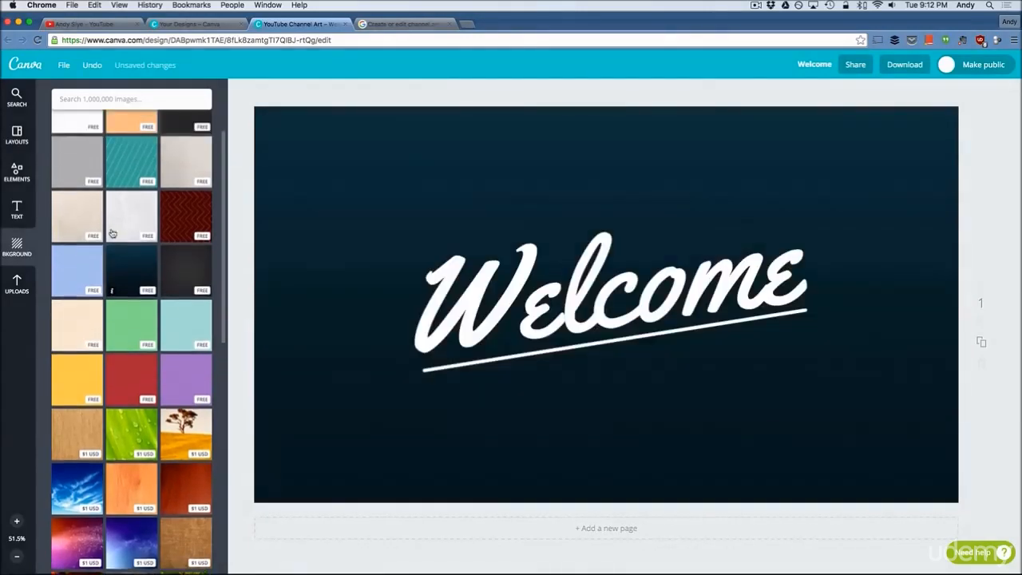
{"action": "left_click", "coordinate": [137, 176]}
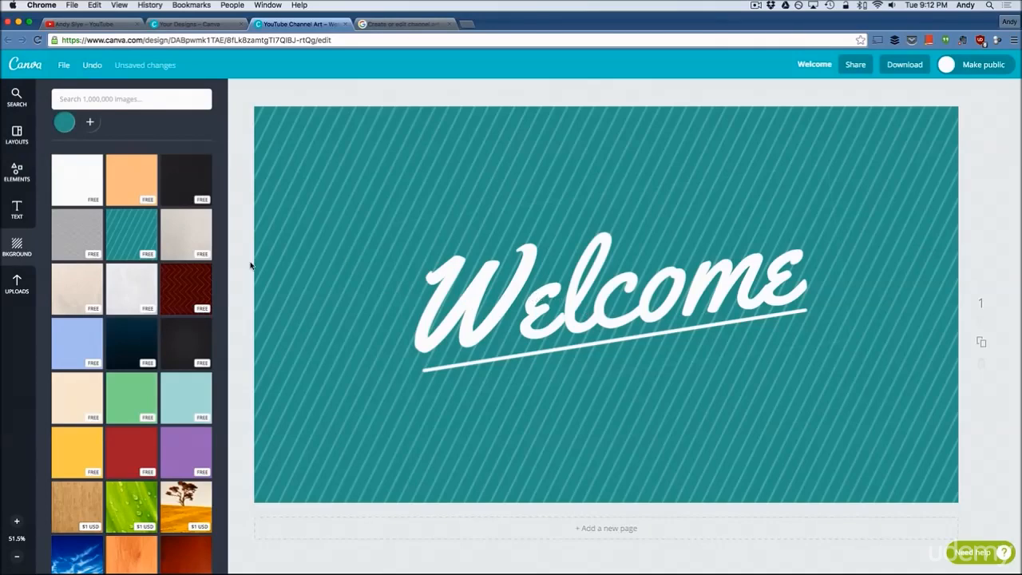
Examine the element categories, the premade text designs and the uploaded images available for the banner
{"action": "left_click", "coordinate": [16, 172]}
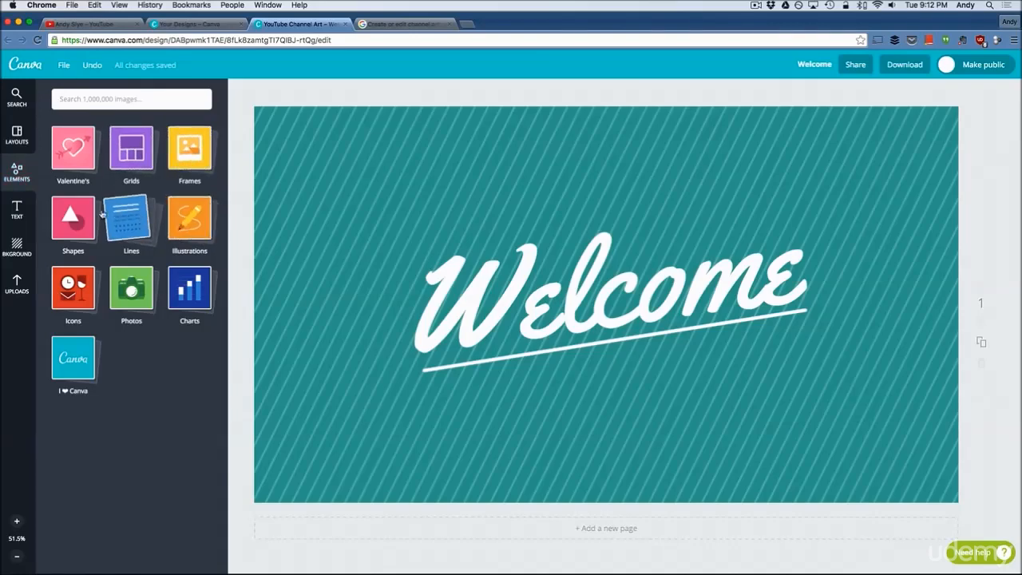
{"action": "left_click", "coordinate": [17, 206]}
{"action": "scroll", "coordinate": [154, 316], "scroll_direction": "down", "scroll_amount": 5}
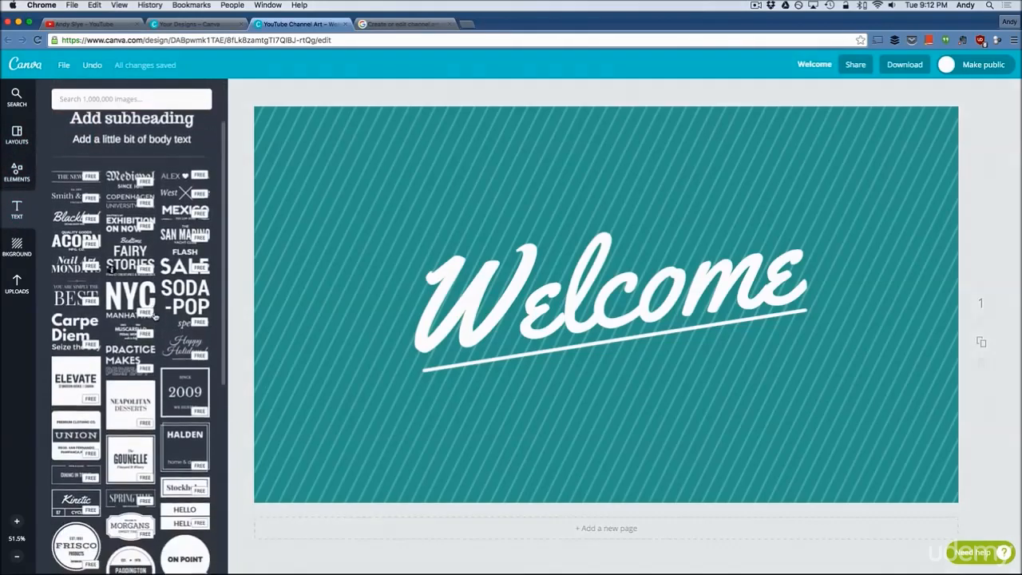
{"action": "scroll", "coordinate": [167, 313], "scroll_direction": "down", "scroll_amount": 10}
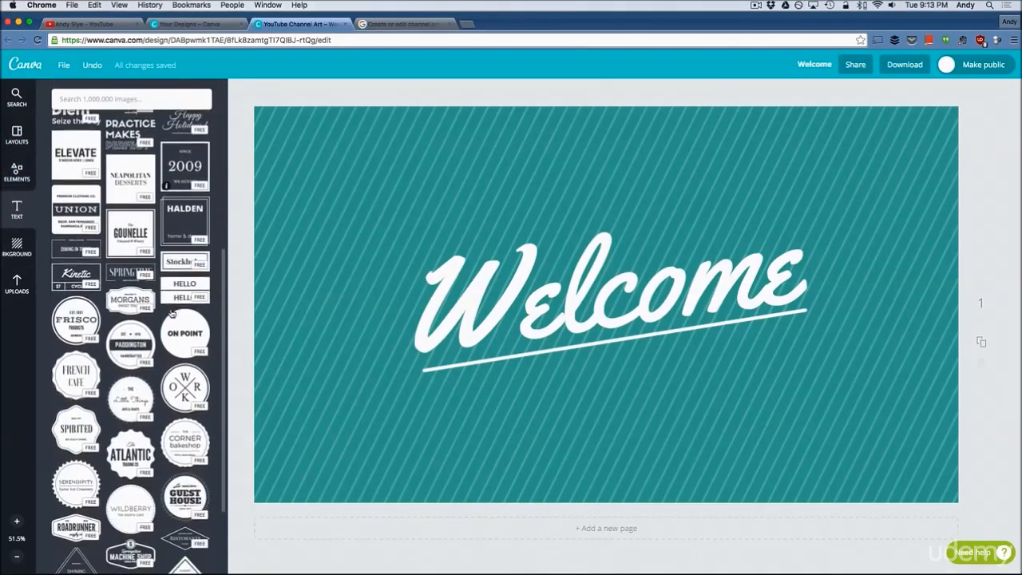
{"action": "scroll", "coordinate": [171, 312], "scroll_direction": "down", "scroll_amount": 9}
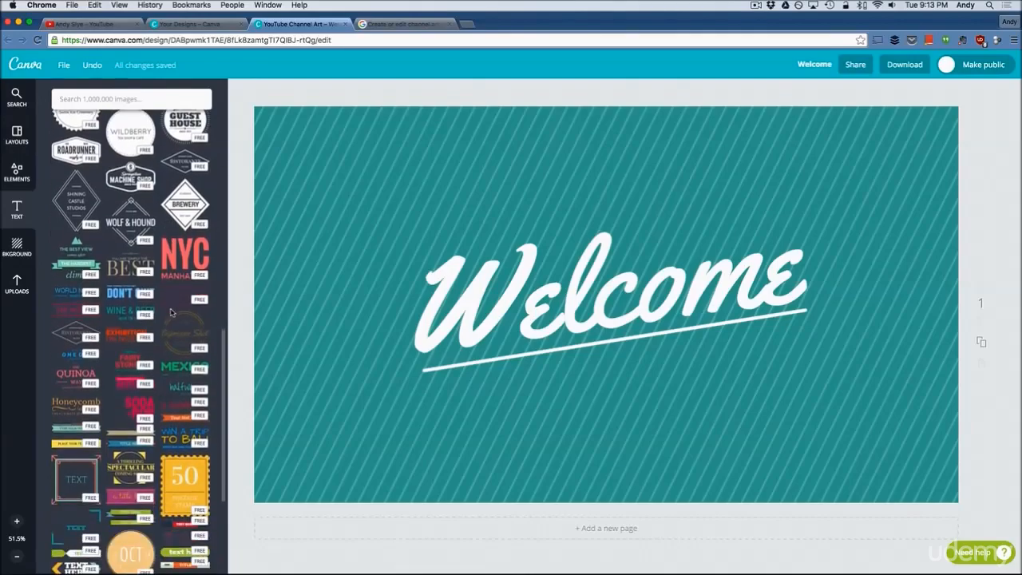
{"action": "scroll", "coordinate": [170, 313], "scroll_direction": "down", "scroll_amount": 2}
{"action": "scroll", "coordinate": [196, 256], "scroll_direction": "up", "scroll_amount": 13}
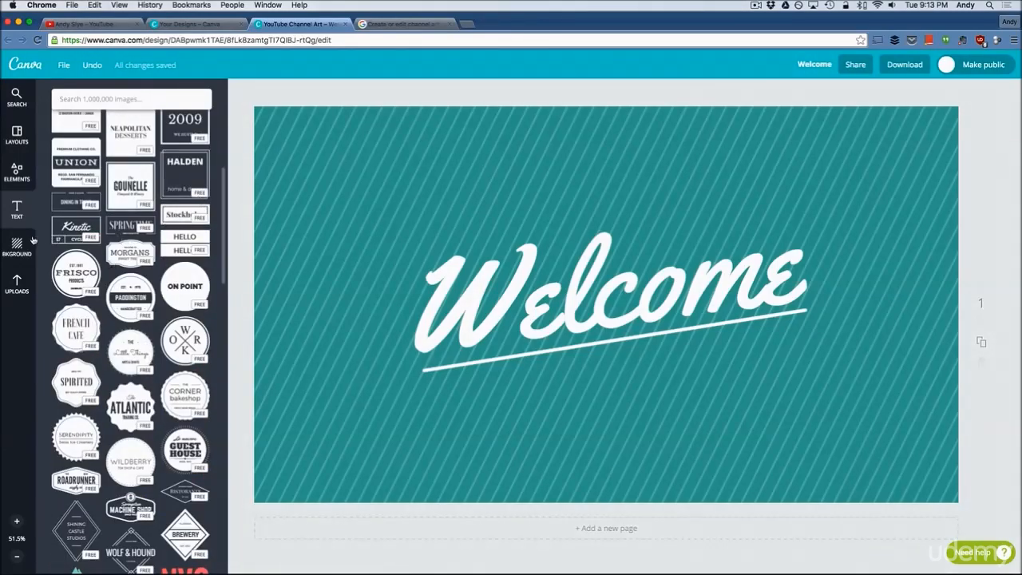
{"action": "left_click", "coordinate": [17, 280]}
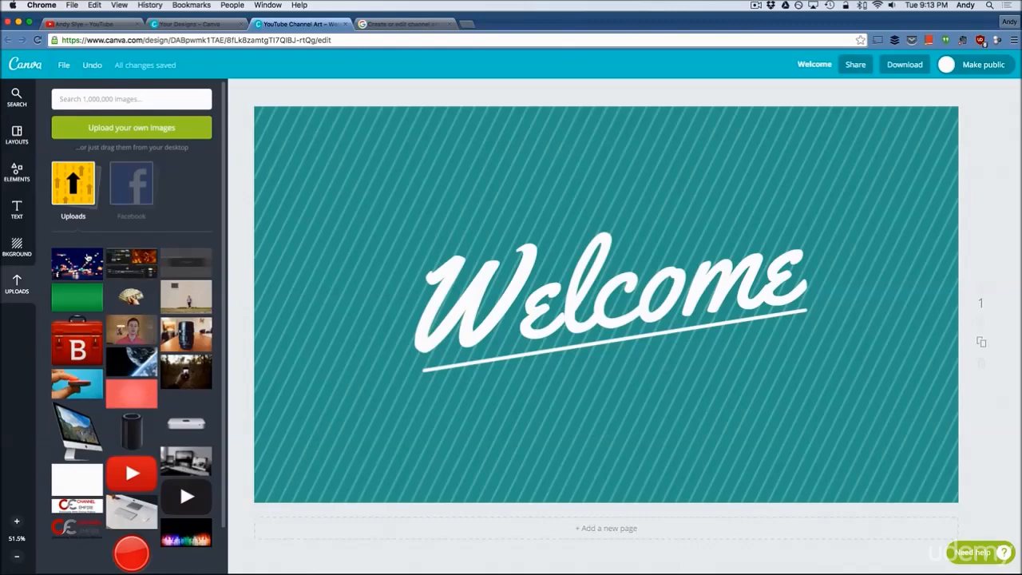
Place the uploaded blurry night city lights photo on the Welcome banner and enlarge it over most of the canvas
{"action": "left_click", "coordinate": [84, 257]}
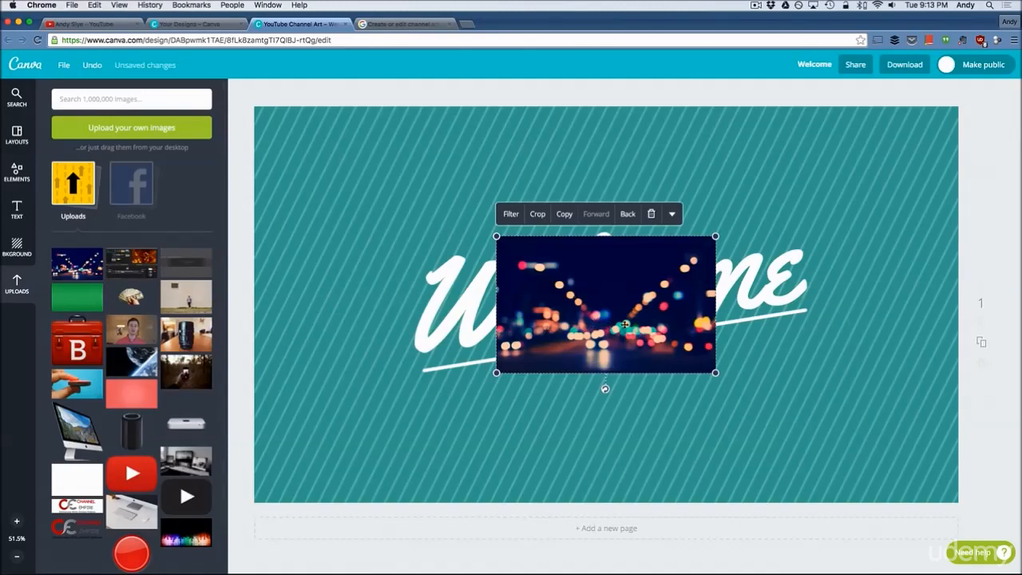
{"action": "key", "text": "super+z"}
{"action": "left_click_drag", "start_coordinate": [501, 239], "coordinate": [387, 168]}
{"action": "left_click_drag", "start_coordinate": [713, 371], "coordinate": [866, 467]}
{"action": "left_click_drag", "start_coordinate": [388, 170], "coordinate": [324, 128]}
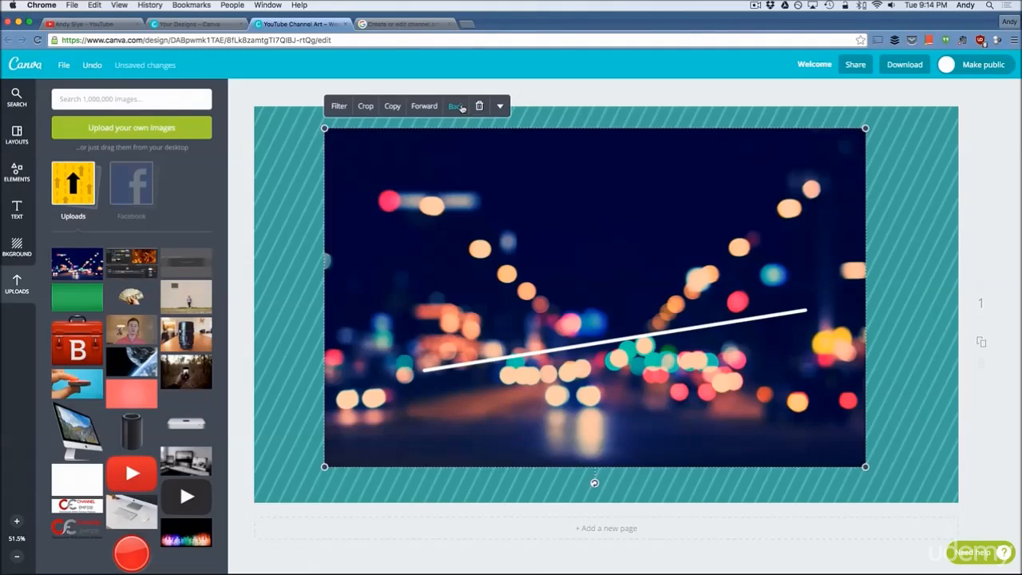
Send the city lights photo behind the Welcome text and its underline, and enlarge it to fill the canvas
{"action": "left_click", "coordinate": [461, 107]}
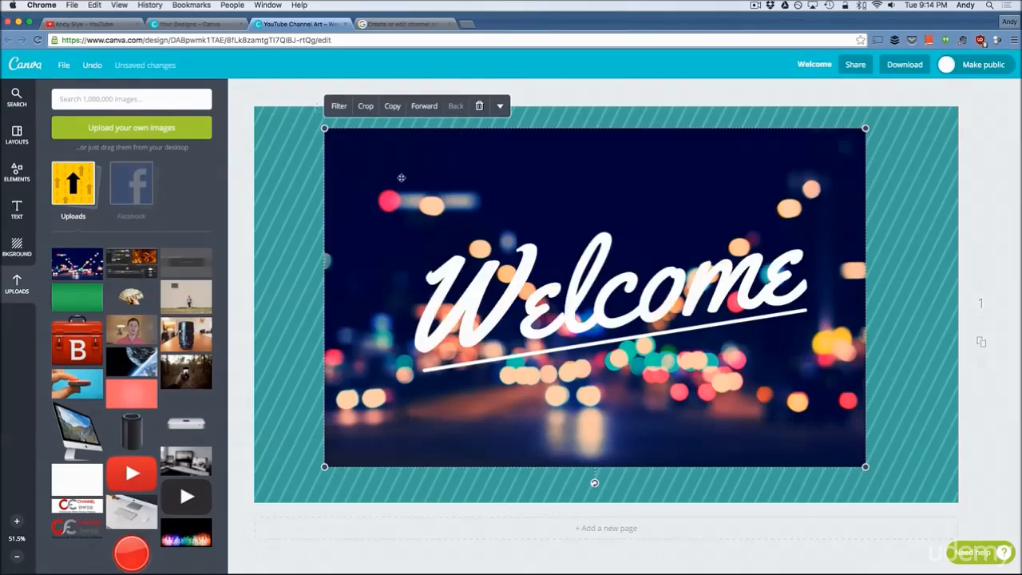
{"action": "left_click_drag", "start_coordinate": [322, 128], "coordinate": [257, 85]}
{"action": "left_click_drag", "start_coordinate": [866, 466], "coordinate": [974, 508]}
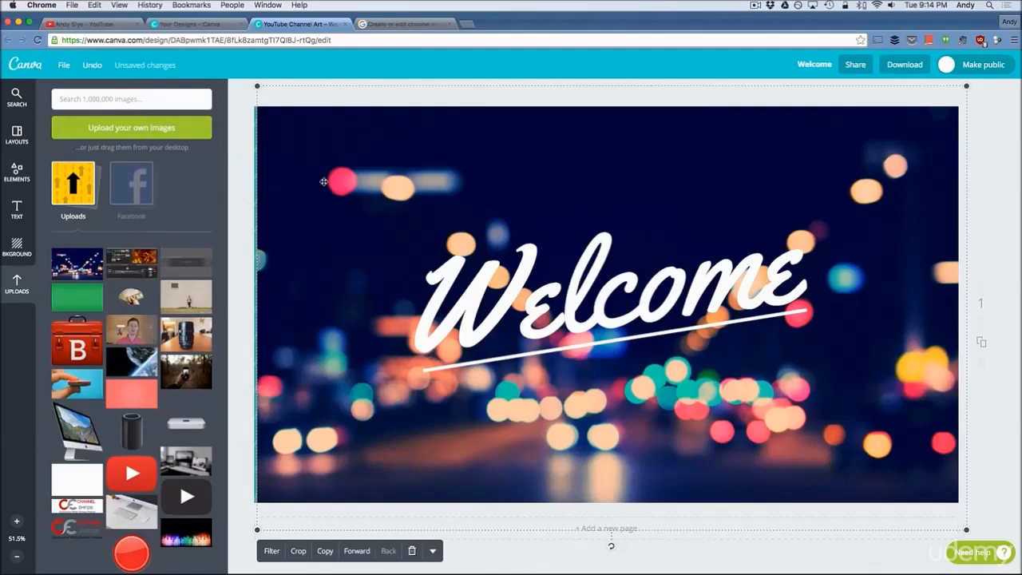
Close the Welcome design and open the YT MTM Channel Art design from the list of saved designs
{"action": "key", "text": "super+w"}
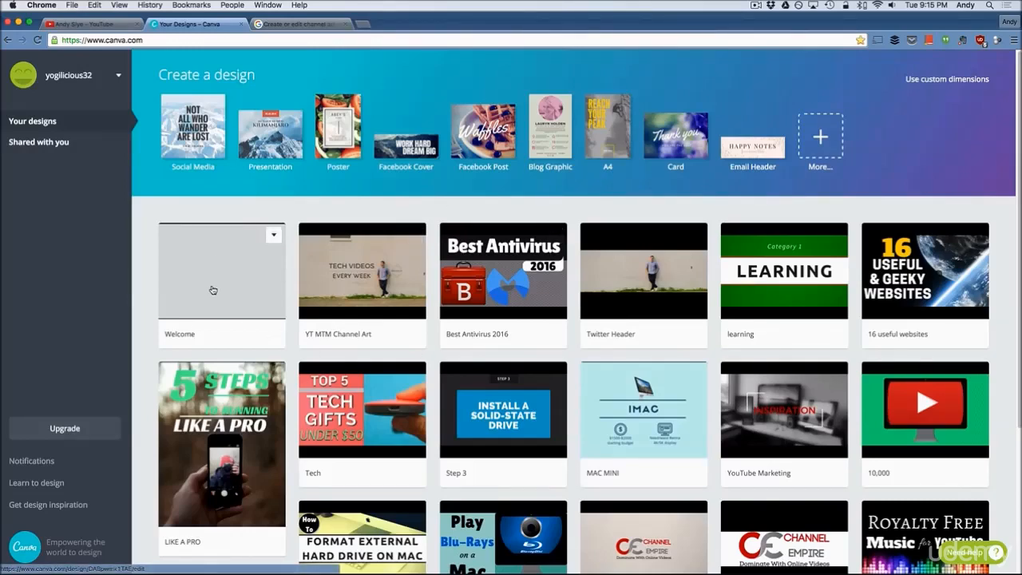
{"action": "left_click", "coordinate": [189, 296]}
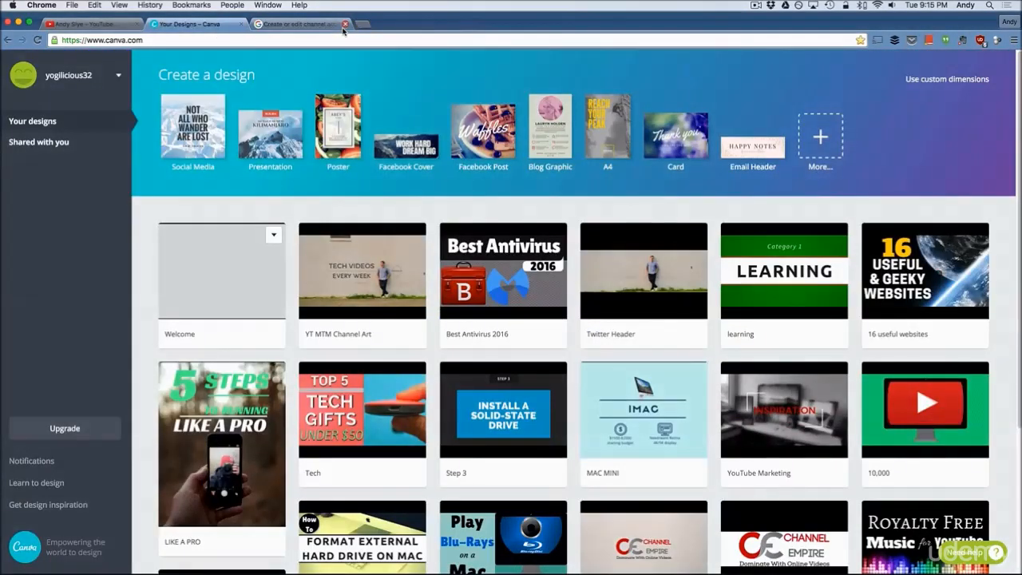
{"action": "left_click", "coordinate": [345, 24]}
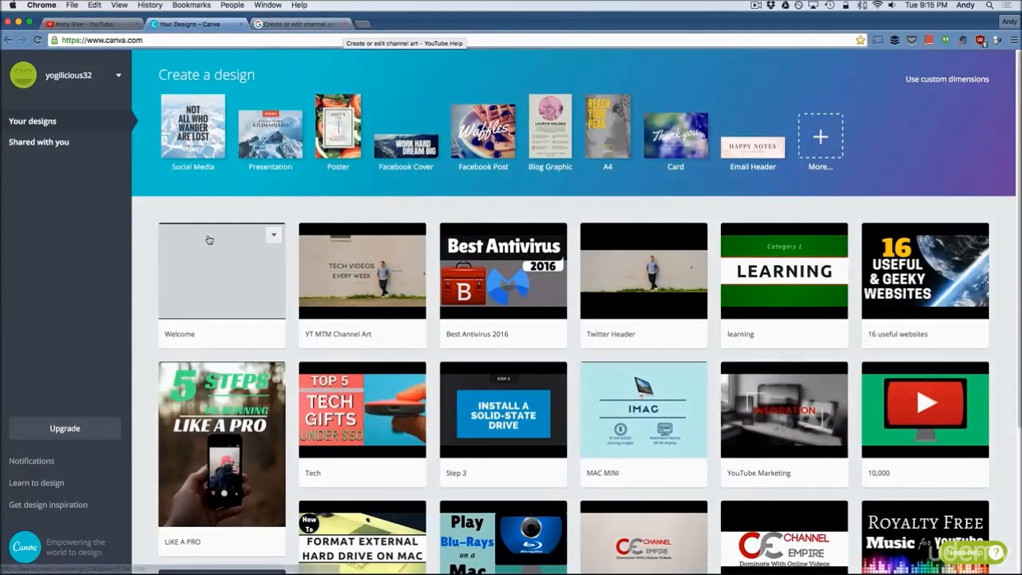
{"action": "left_click", "coordinate": [368, 272]}
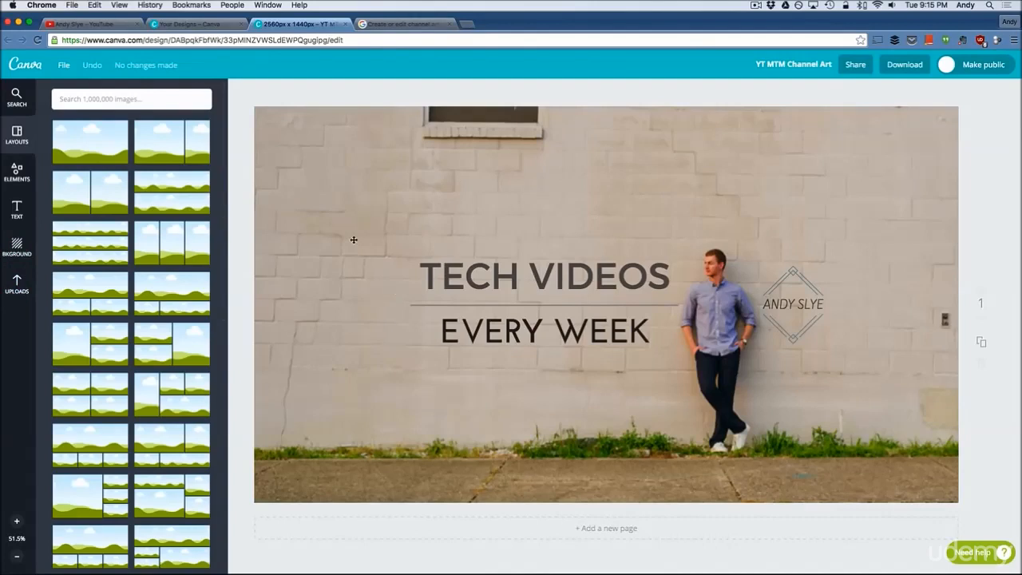
Examine the brick wall background photo and the file chooser for uploading own images, and cancel the upload
{"action": "left_click", "coordinate": [329, 191]}
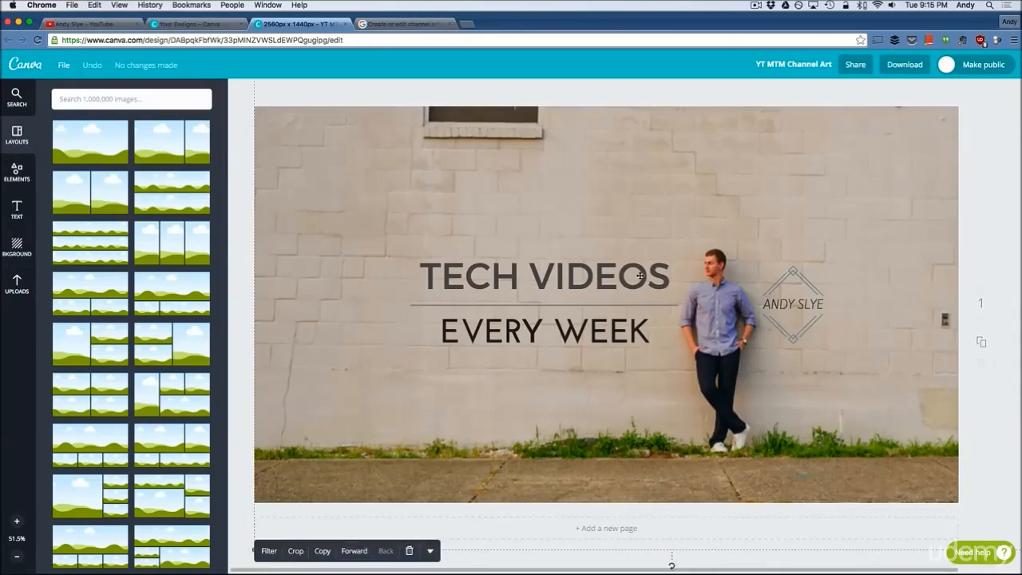
{"action": "left_click", "coordinate": [16, 286]}
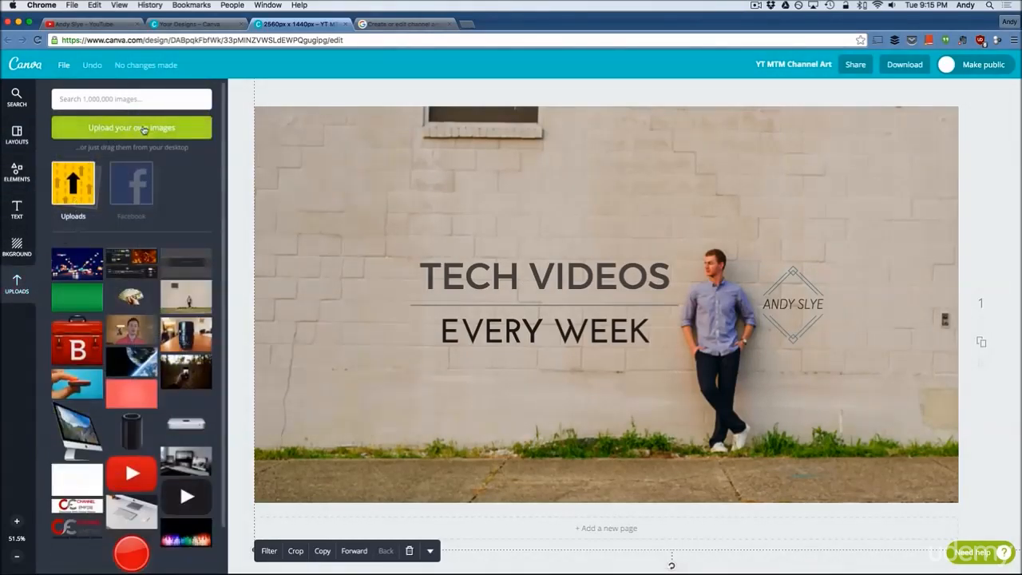
{"action": "left_click", "coordinate": [170, 131]}
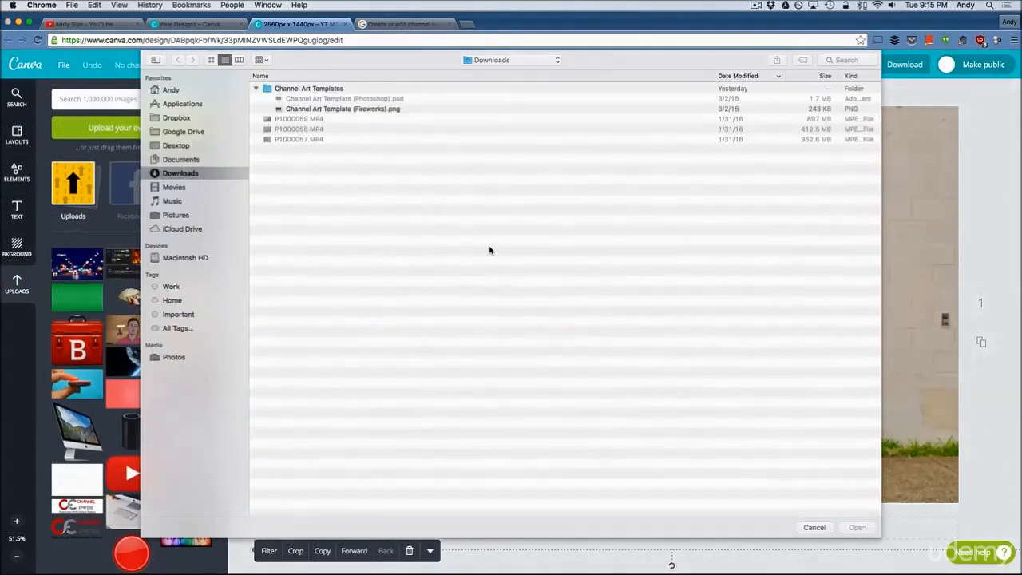
{"action": "left_click", "coordinate": [814, 527]}
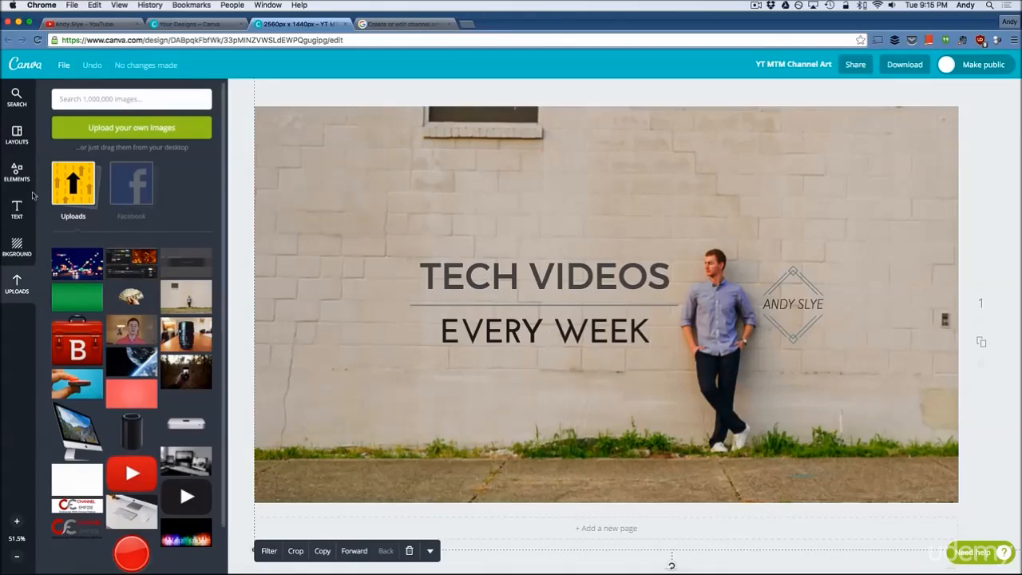
Browse the premade text designs, add the Copenhagen University Press design to the banner and shrink it
{"action": "left_click", "coordinate": [20, 211]}
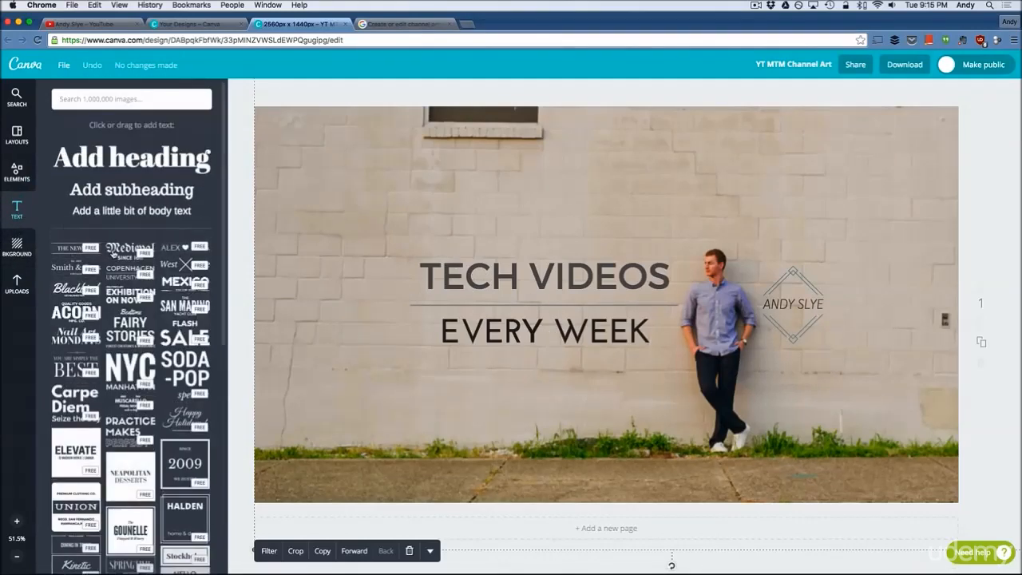
{"action": "scroll", "coordinate": [128, 257], "scroll_direction": "down", "scroll_amount": 2}
{"action": "scroll", "coordinate": [127, 256], "scroll_direction": "down", "scroll_amount": 3}
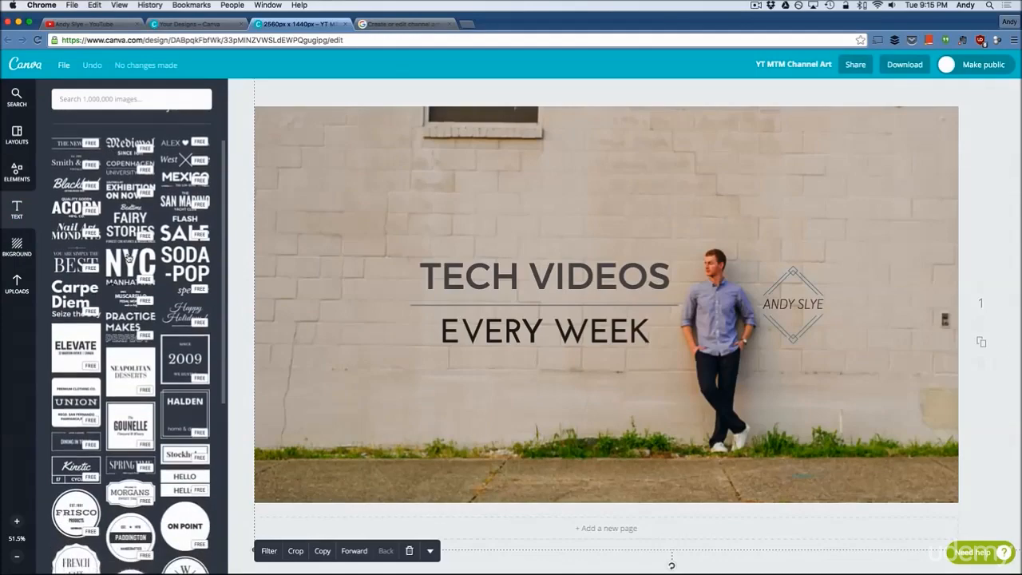
{"action": "scroll", "coordinate": [157, 285], "scroll_direction": "down", "scroll_amount": 4}
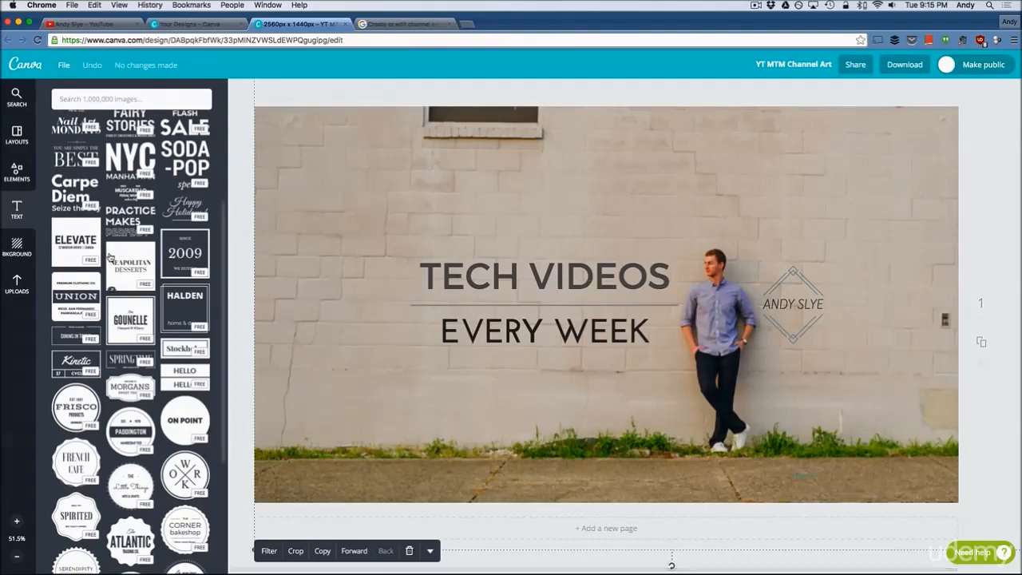
{"action": "scroll", "coordinate": [116, 208], "scroll_direction": "up", "scroll_amount": 6}
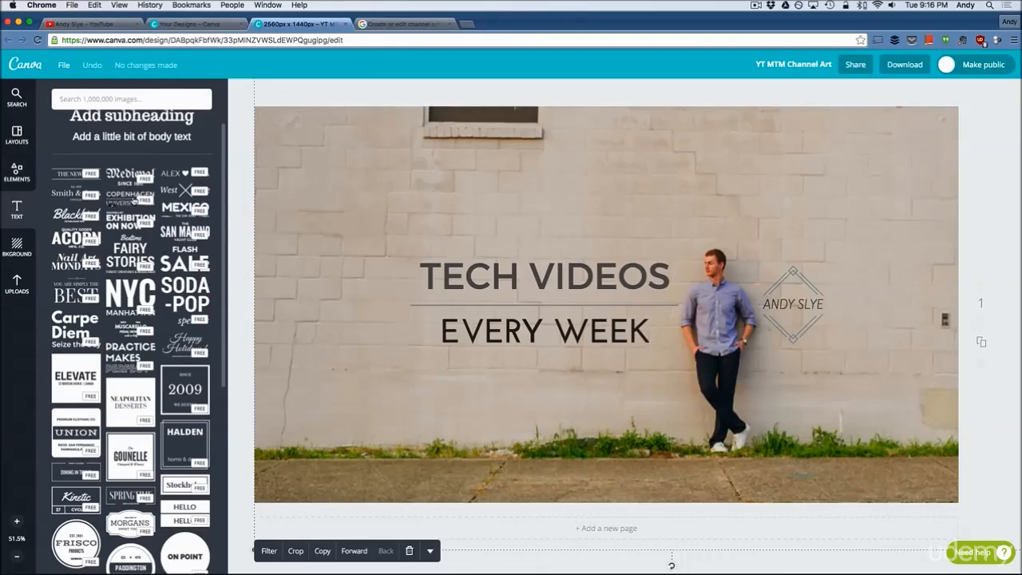
{"action": "left_click", "coordinate": [130, 195]}
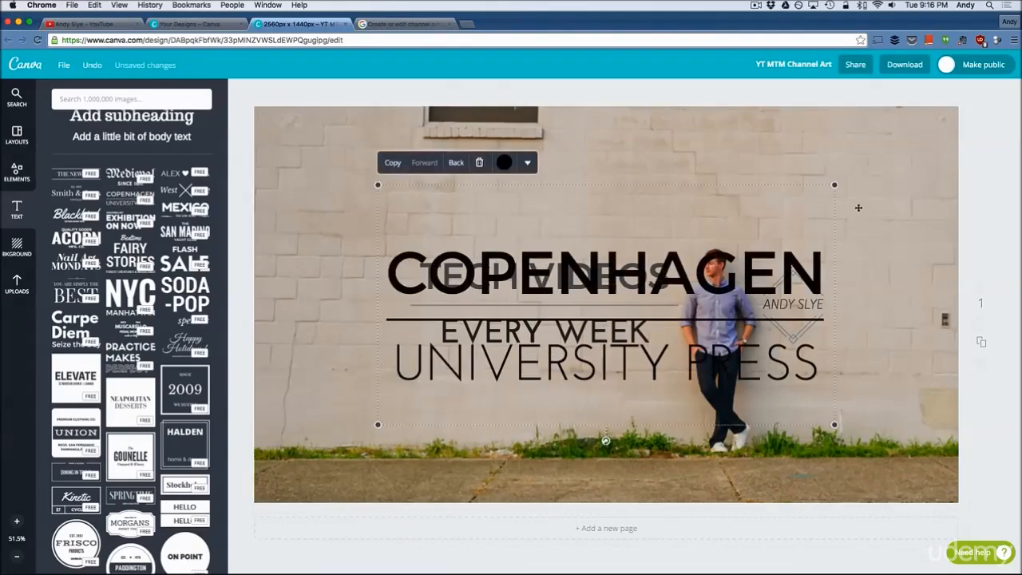
{"action": "left_click_drag", "start_coordinate": [835, 184], "coordinate": [734, 213]}
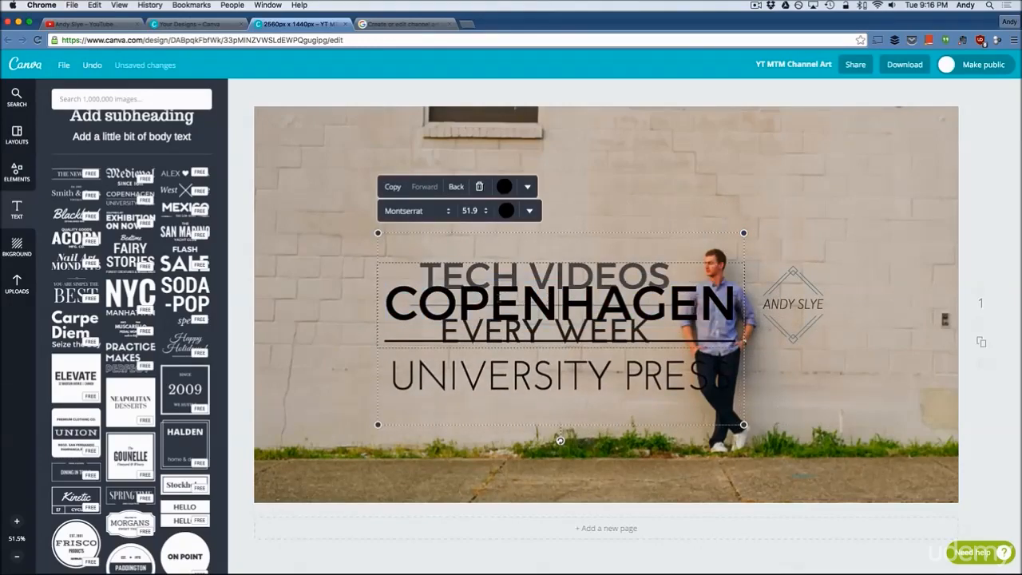
Select the Copenhagen heading for editing, and undo the resizing and adding of this text design
{"action": "double_click", "coordinate": [490, 303]}
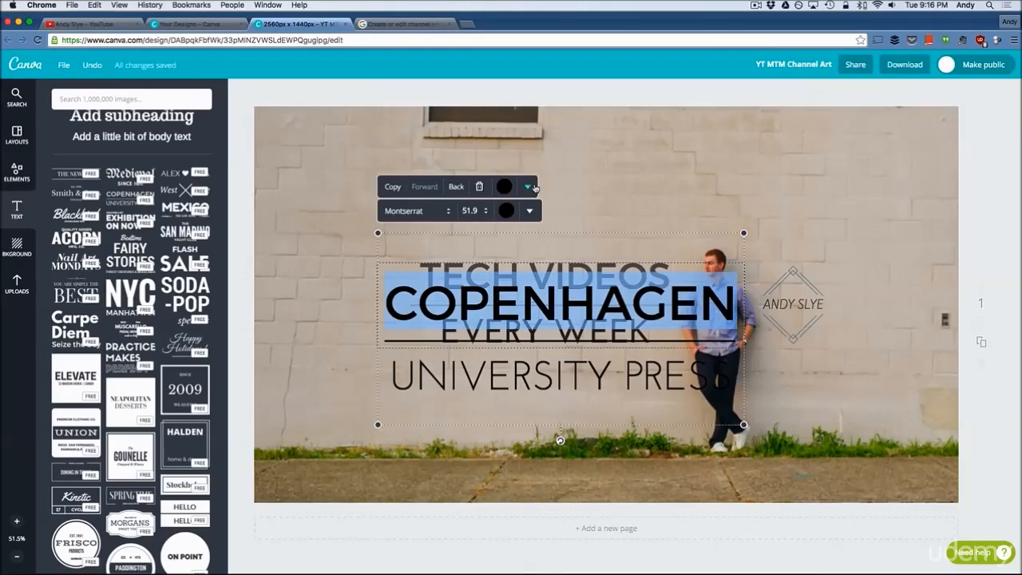
{"action": "left_click", "coordinate": [95, 66]}
{"action": "left_click", "coordinate": [93, 66]}
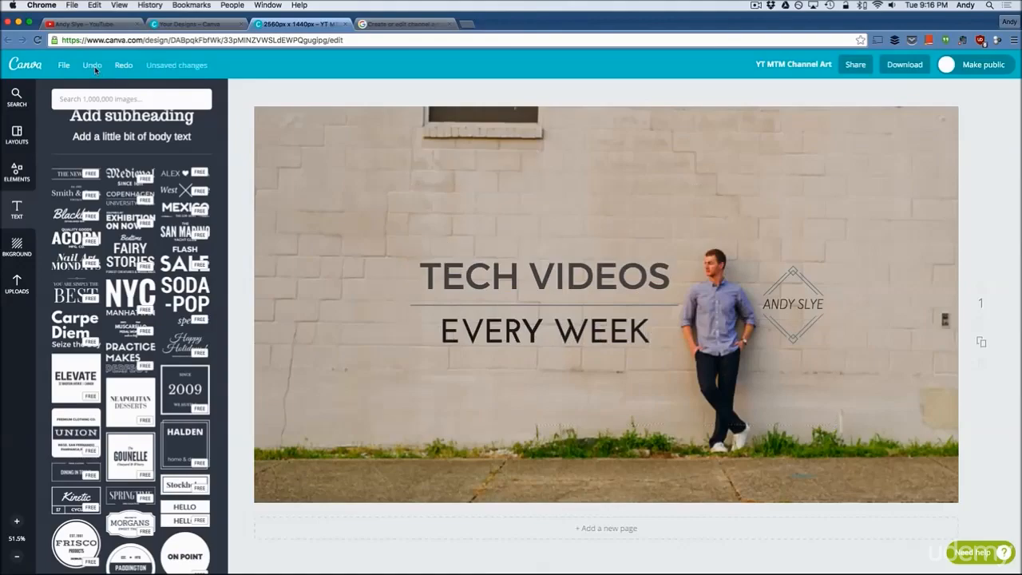
Examine the two tagline texts, the background photo and the diamond name badge, and look through the badge-style text designs
{"action": "triple_click", "coordinate": [495, 269]}
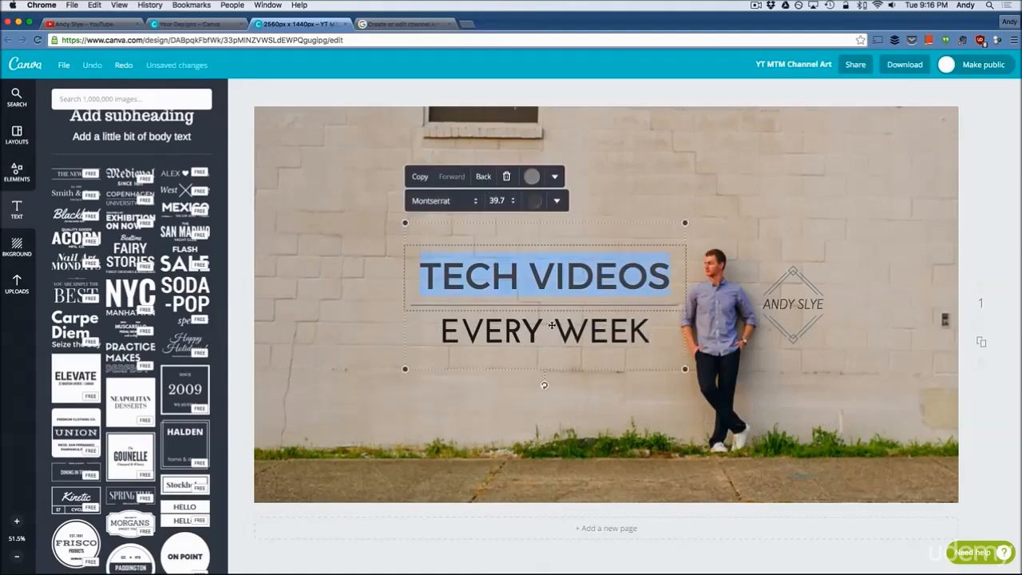
{"action": "triple_click", "coordinate": [523, 328]}
{"action": "triple_click", "coordinate": [522, 273]}
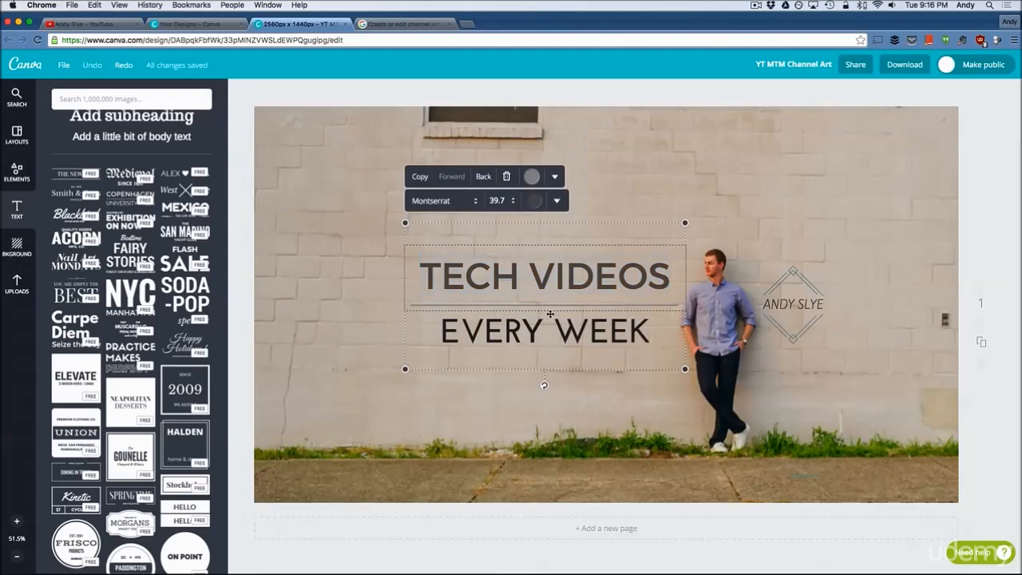
{"action": "left_click", "coordinate": [710, 284]}
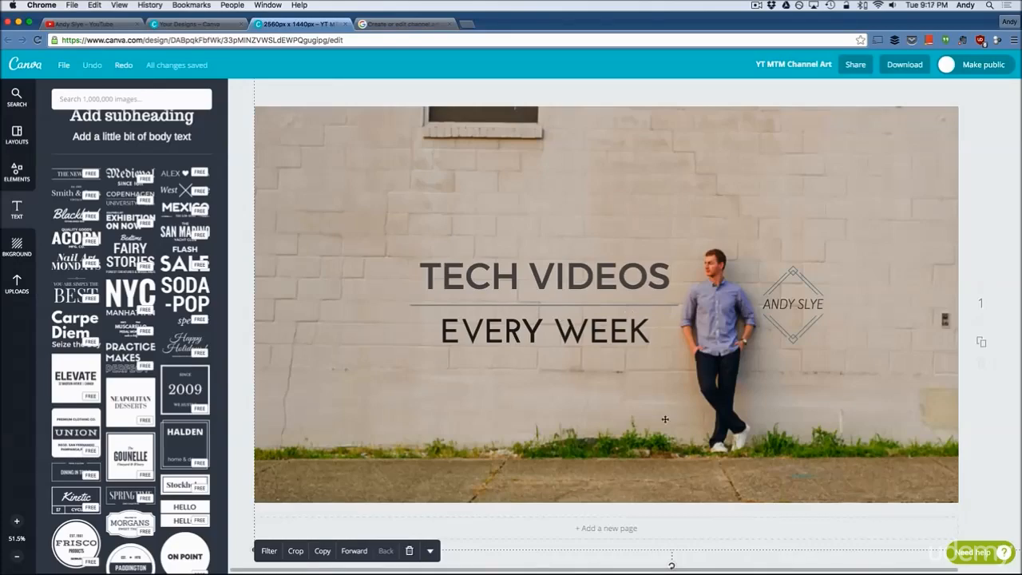
{"action": "left_click", "coordinate": [791, 322]}
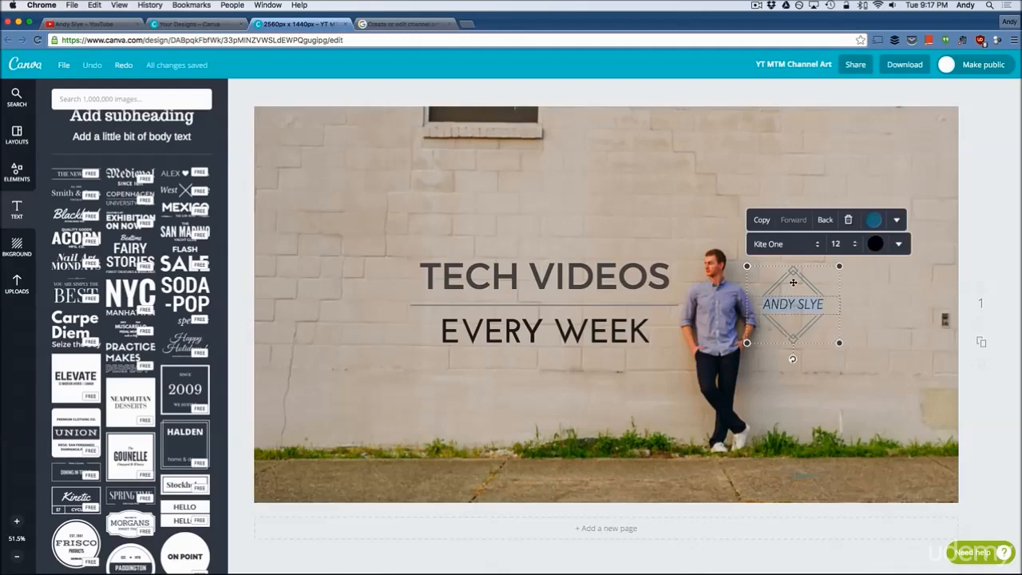
{"action": "scroll", "coordinate": [150, 434], "scroll_direction": "down", "scroll_amount": 3}
{"action": "scroll", "coordinate": [150, 433], "scroll_direction": "down", "scroll_amount": 3}
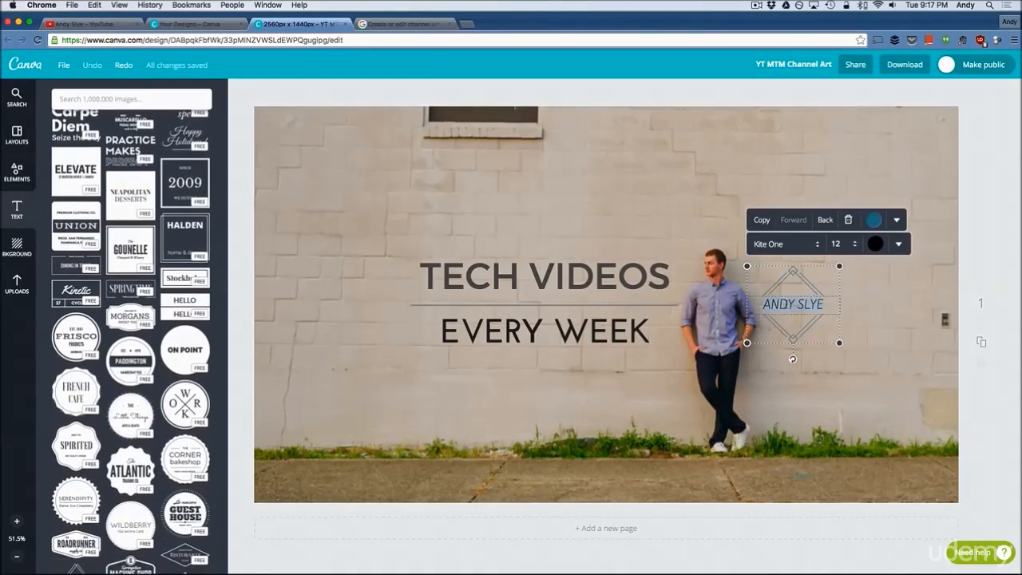
{"action": "left_click", "coordinate": [793, 290]}
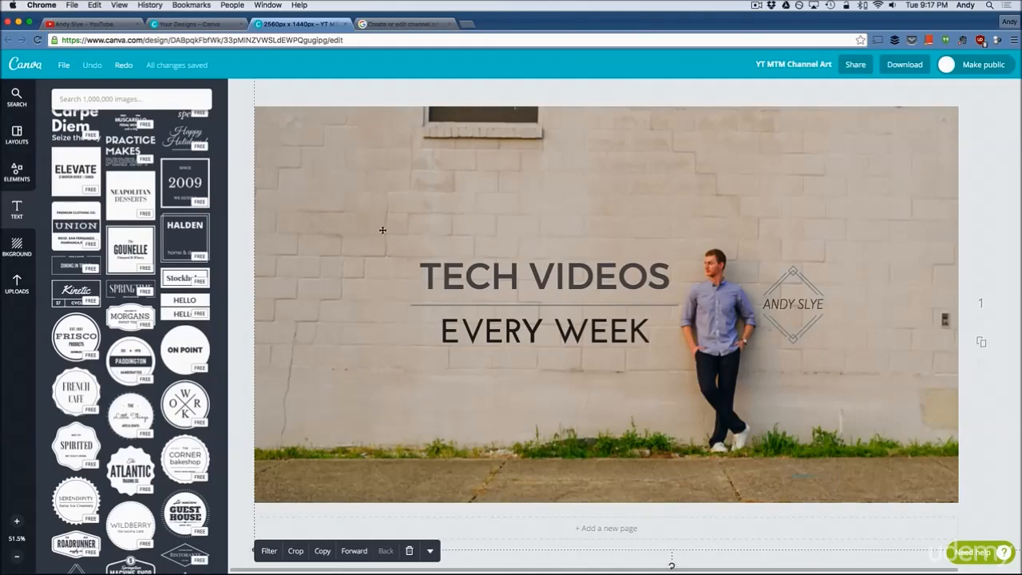
{"action": "scroll", "coordinate": [170, 277], "scroll_direction": "up", "scroll_amount": 3}
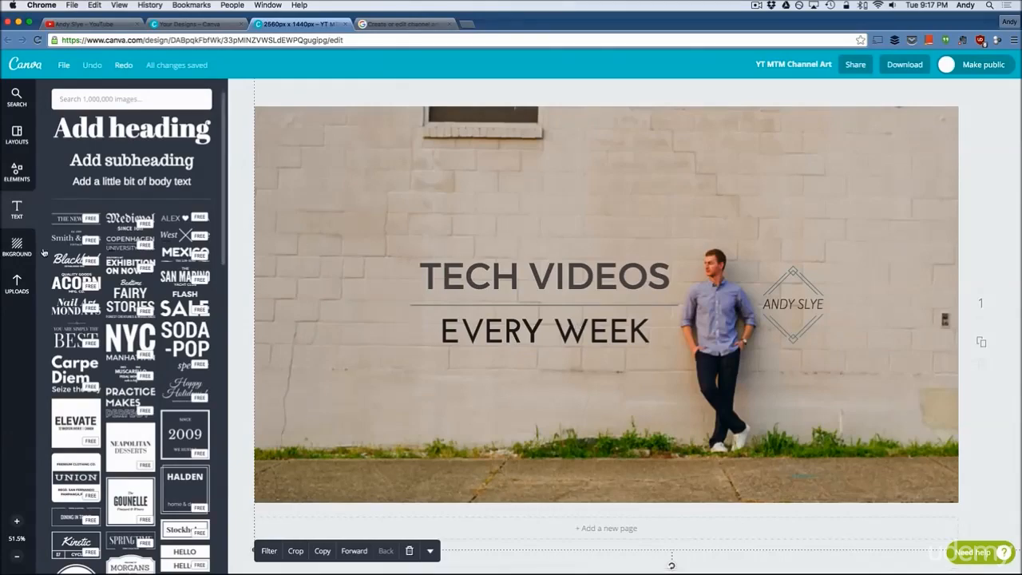
Look at the Channel Art Templates files in the image upload dialog and leave it without uploading
{"action": "left_click", "coordinate": [17, 285]}
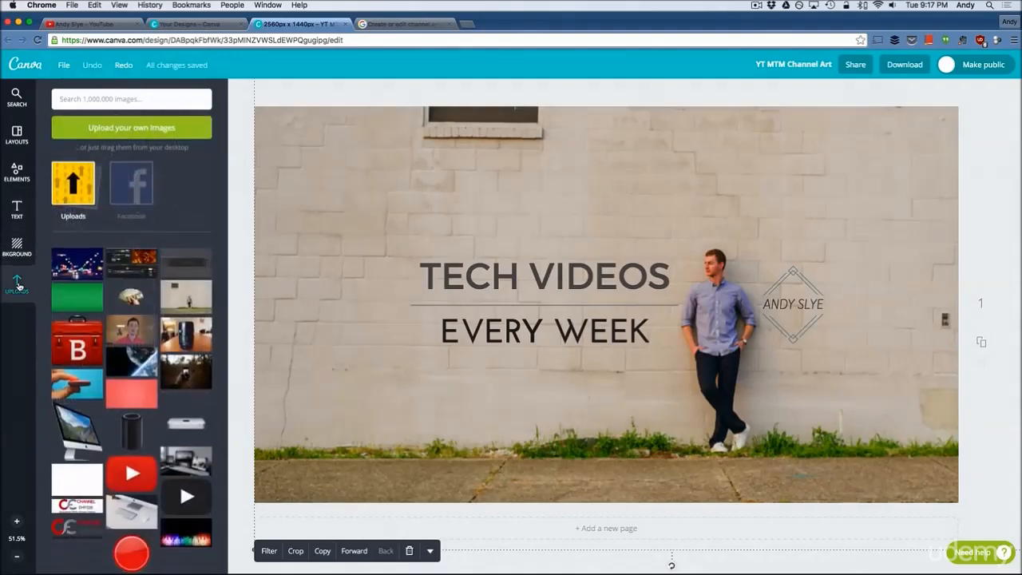
{"action": "left_click", "coordinate": [147, 129]}
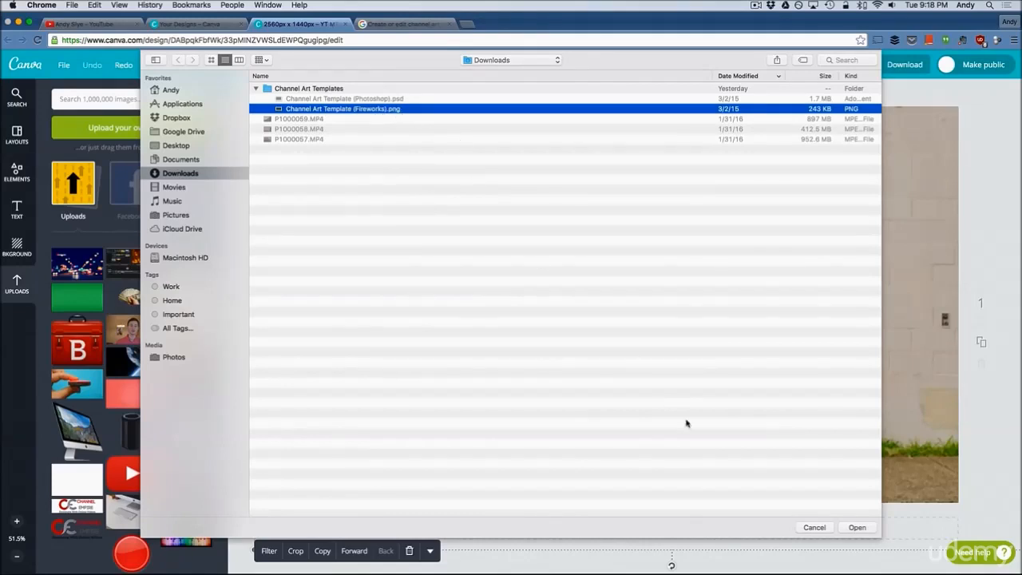
{"action": "left_click", "coordinate": [814, 527]}
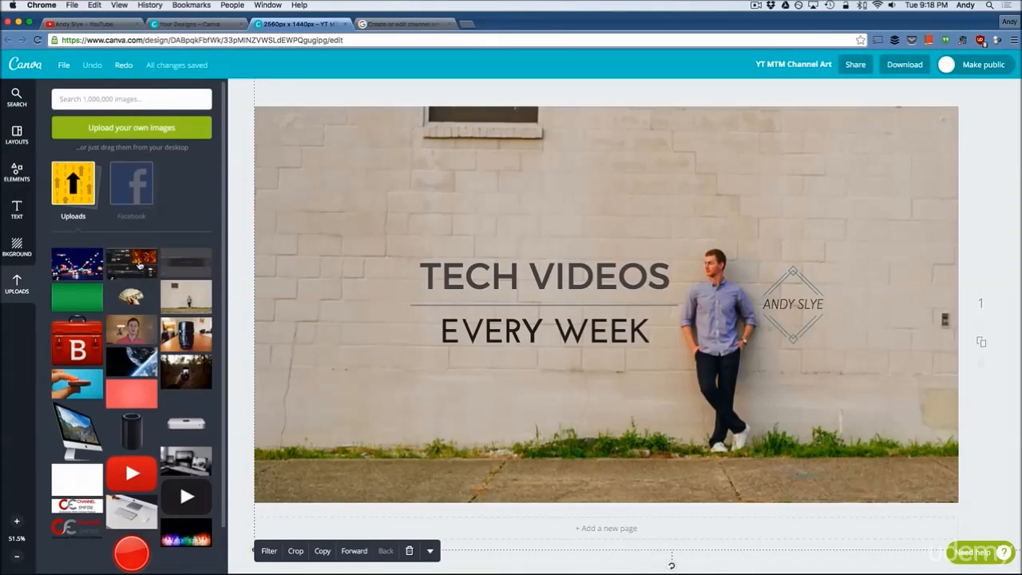
Place the uploaded dark channel art template image over the banner and enlarge it to cover the canvas
{"action": "left_click", "coordinate": [187, 263]}
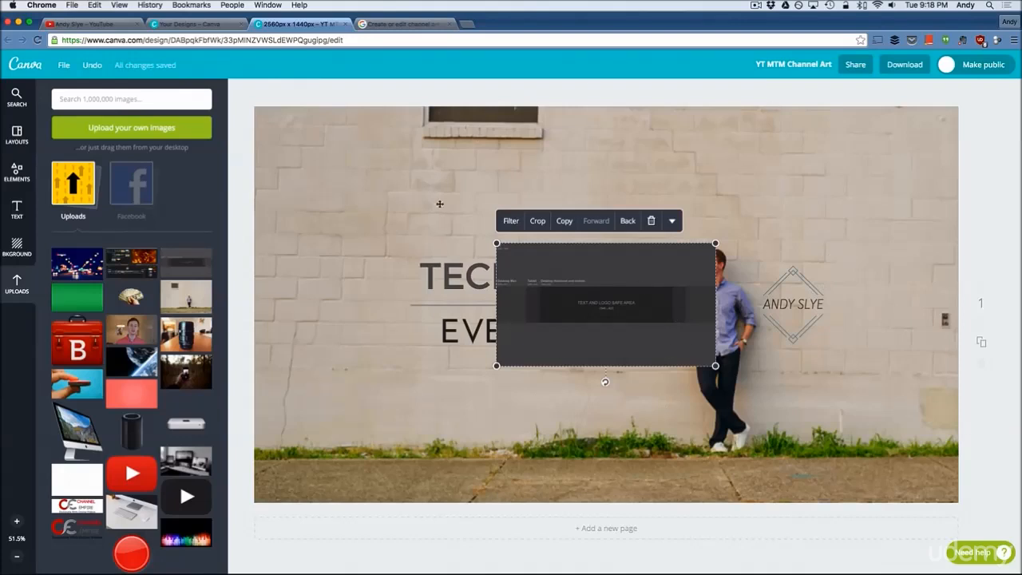
{"action": "left_click_drag", "start_coordinate": [496, 243], "coordinate": [354, 163]}
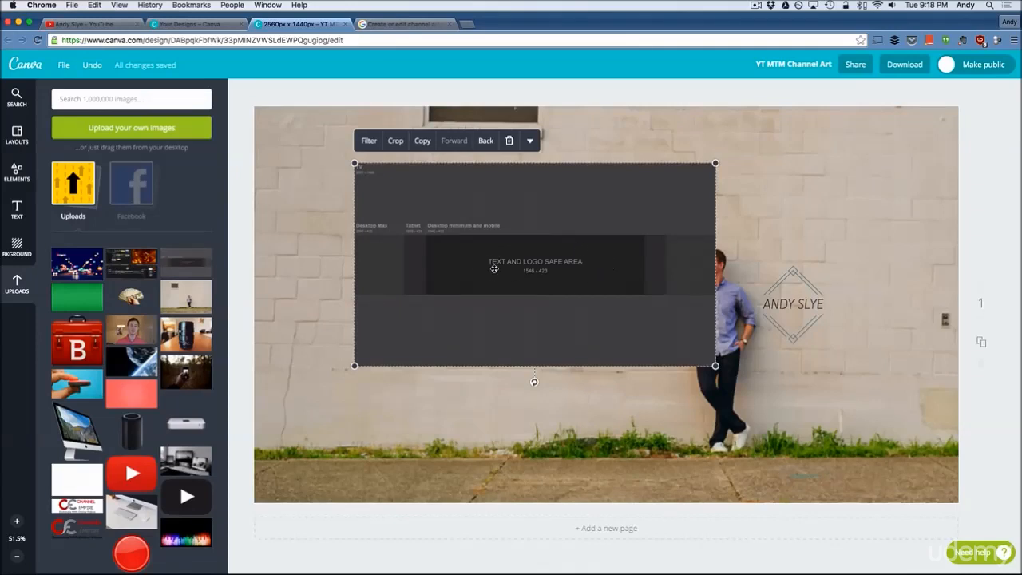
{"action": "left_click_drag", "start_coordinate": [401, 215], "coordinate": [751, 439]}
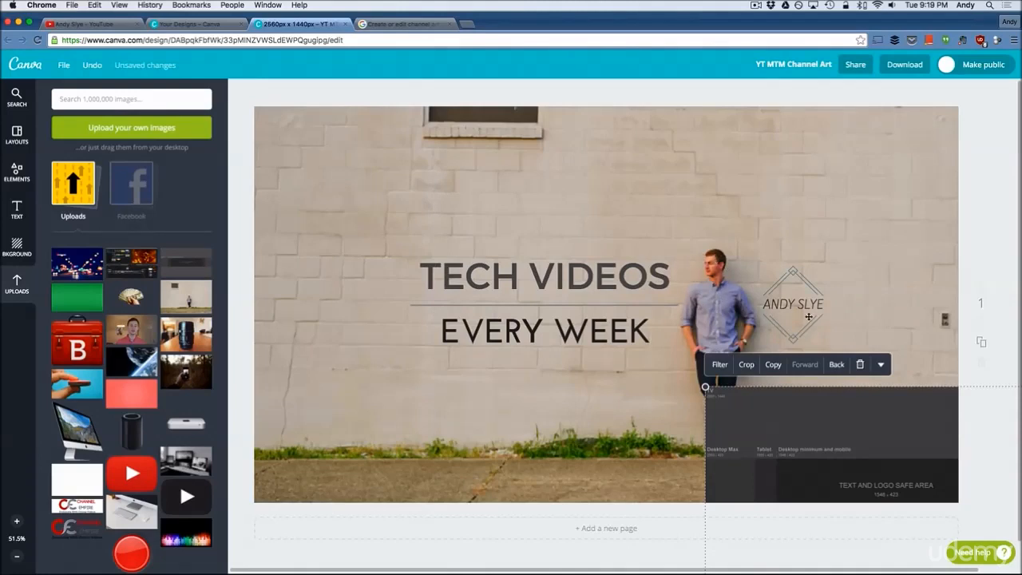
{"action": "left_click_drag", "start_coordinate": [802, 426], "coordinate": [541, 247]}
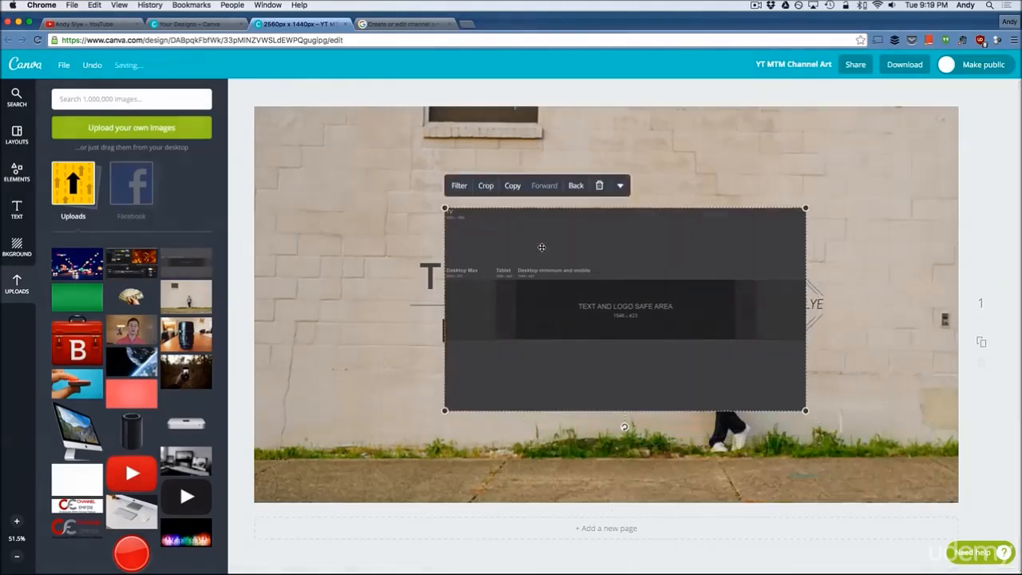
{"action": "key", "text": "super+z"}
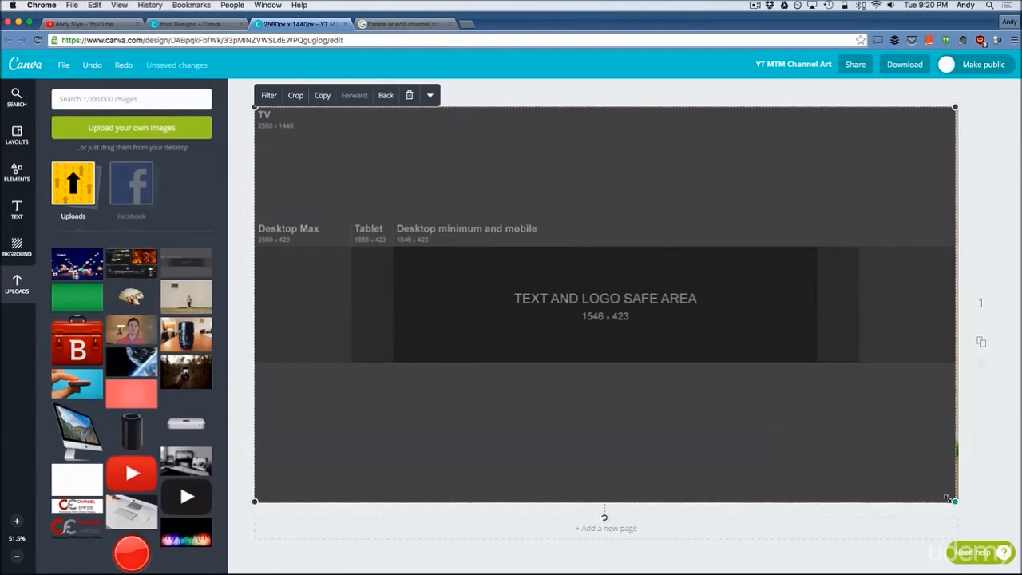
Set the transparency of the channel art template overlay to about half so the banner shows through it
{"action": "mouse_move", "coordinate": [948, 498]}
{"action": "left_mouse_down"}
{"action": "mouse_move", "coordinate": [941, 490]}
{"action": "mouse_move", "coordinate": [963, 499]}
{"action": "mouse_move", "coordinate": [947, 497]}
{"action": "left_mouse_up"}
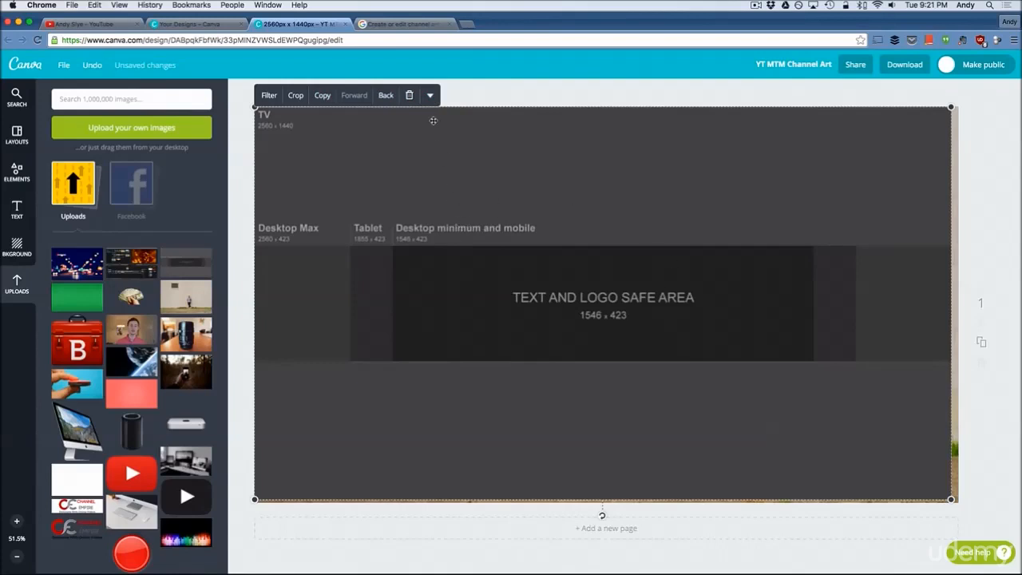
{"action": "left_click", "coordinate": [430, 96]}
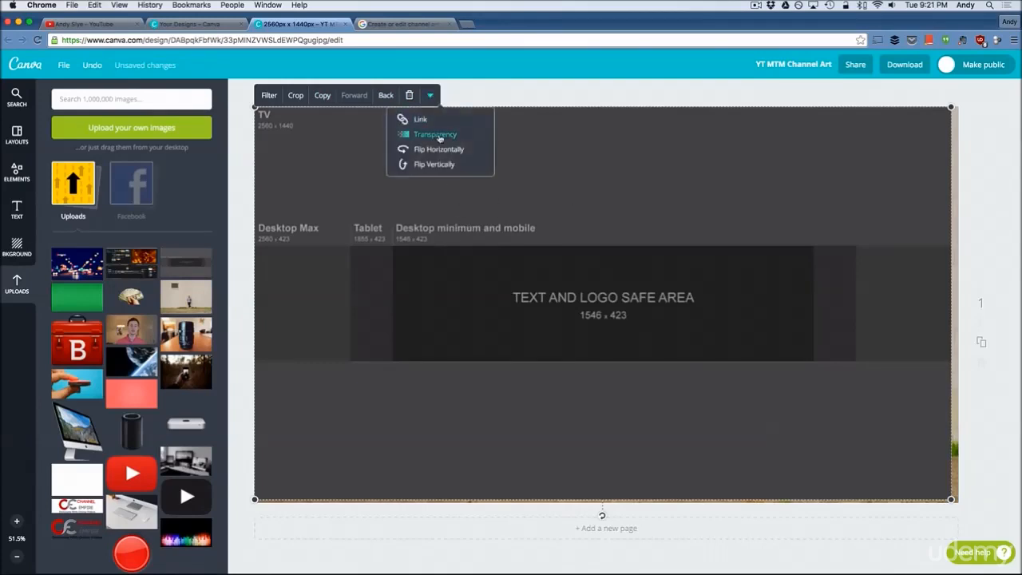
{"action": "left_click", "coordinate": [439, 134]}
{"action": "left_click_drag", "start_coordinate": [458, 121], "coordinate": [469, 122]}
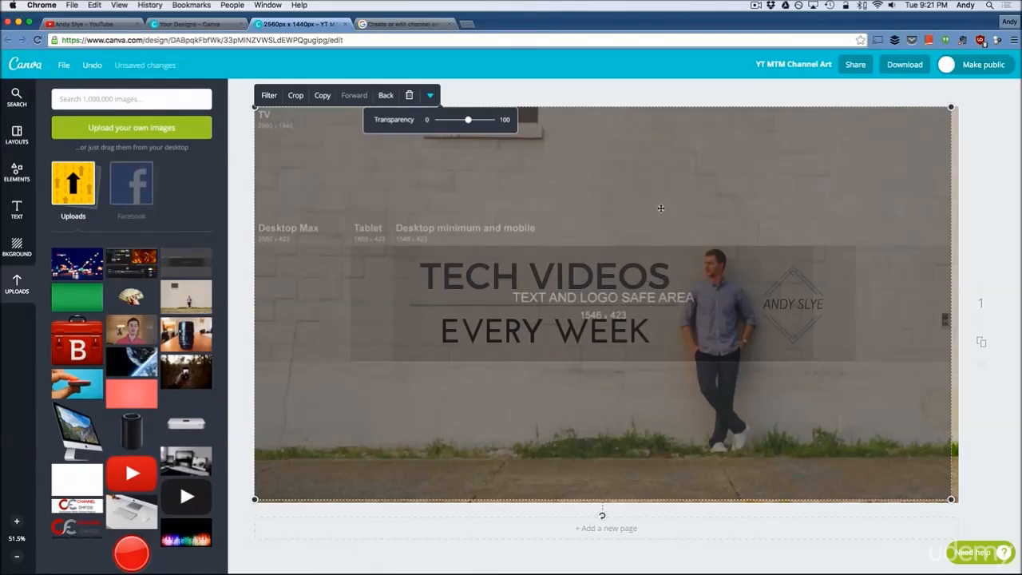
{"action": "left_click", "coordinate": [599, 274]}
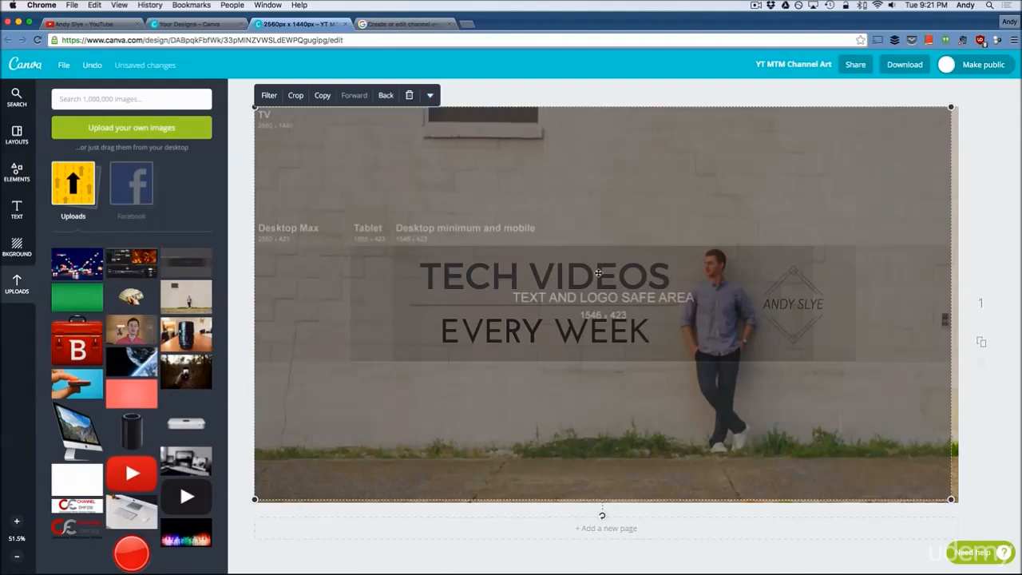
Adjust the size of the template overlay to nearly match the canvas, ending about 2544 px wide
{"action": "mouse_move", "coordinate": [952, 500]}
{"action": "left_mouse_down"}
{"action": "mouse_move", "coordinate": [895, 434]}
{"action": "mouse_move", "coordinate": [943, 493]}
{"action": "mouse_move", "coordinate": [924, 486]}
{"action": "mouse_move", "coordinate": [960, 506]}
{"action": "left_mouse_up"}
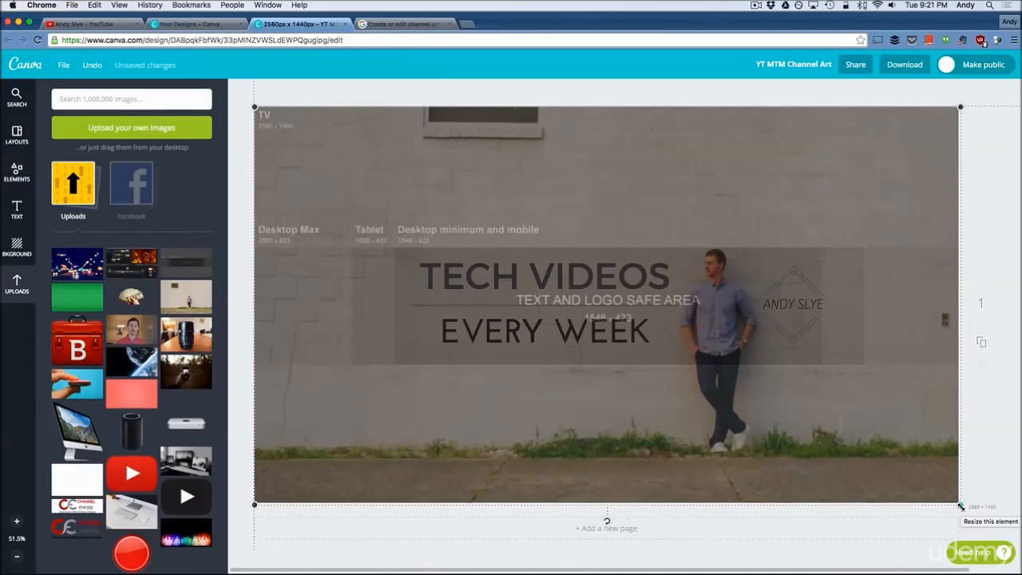
{"action": "left_click_drag", "start_coordinate": [949, 498], "coordinate": [959, 505]}
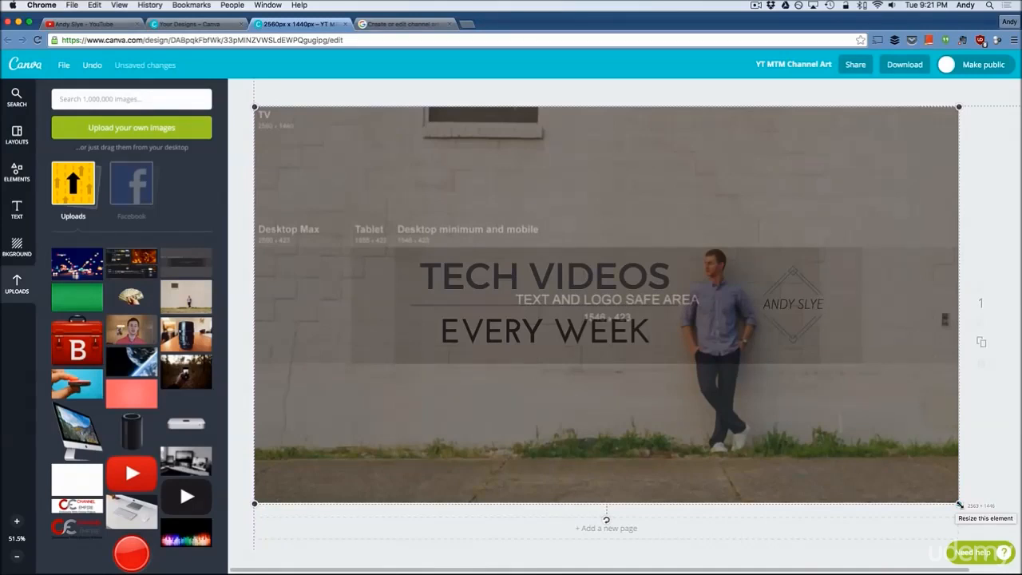
{"action": "left_click_drag", "start_coordinate": [959, 506], "coordinate": [954, 500]}
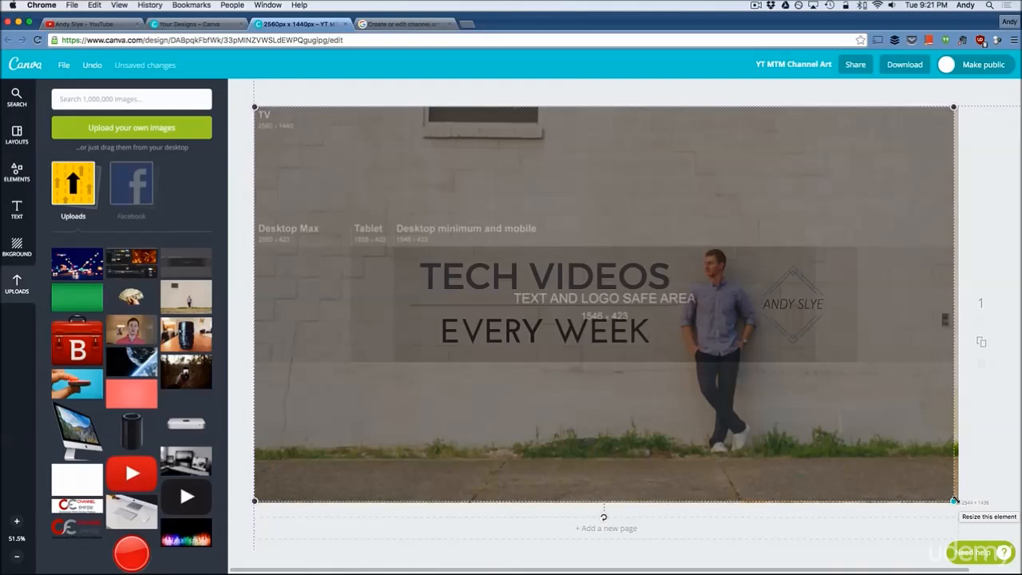
Shrink the template overlay toward its upper-left corner and look at the finished banner on the live YouTube channel page
{"action": "left_click_drag", "start_coordinate": [954, 501], "coordinate": [516, 254]}
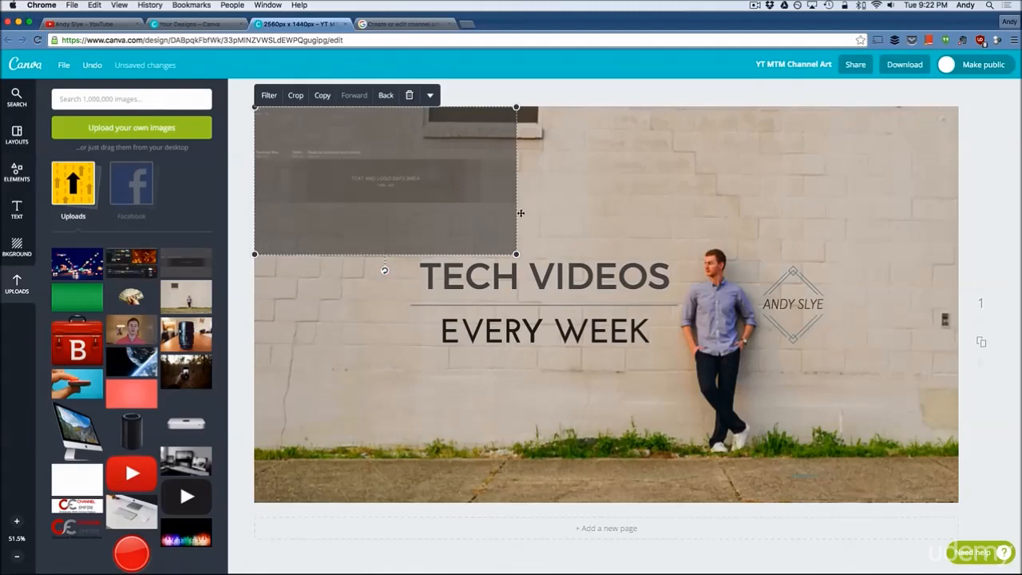
{"action": "left_click", "coordinate": [88, 24]}
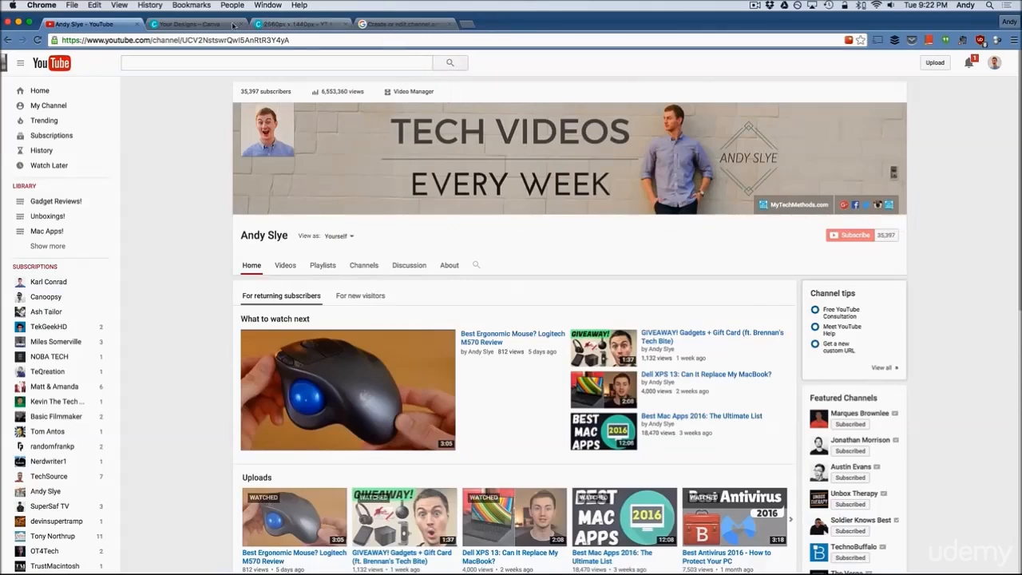
{"action": "left_click", "coordinate": [280, 24]}
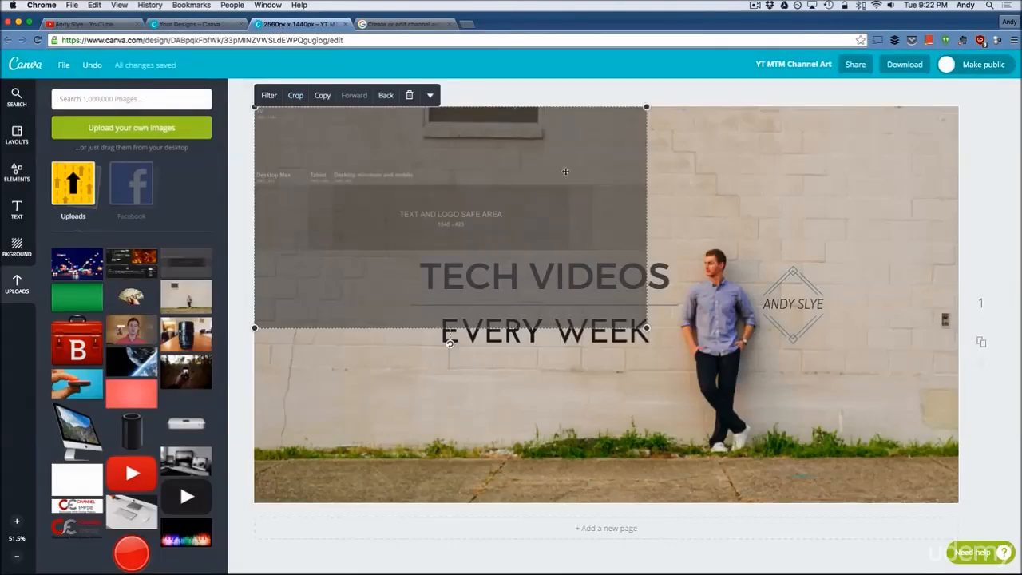
Shrink and delete the template overlay from the banner, and look at the available download formats without downloading
{"action": "left_click_drag", "start_coordinate": [646, 327], "coordinate": [519, 256]}
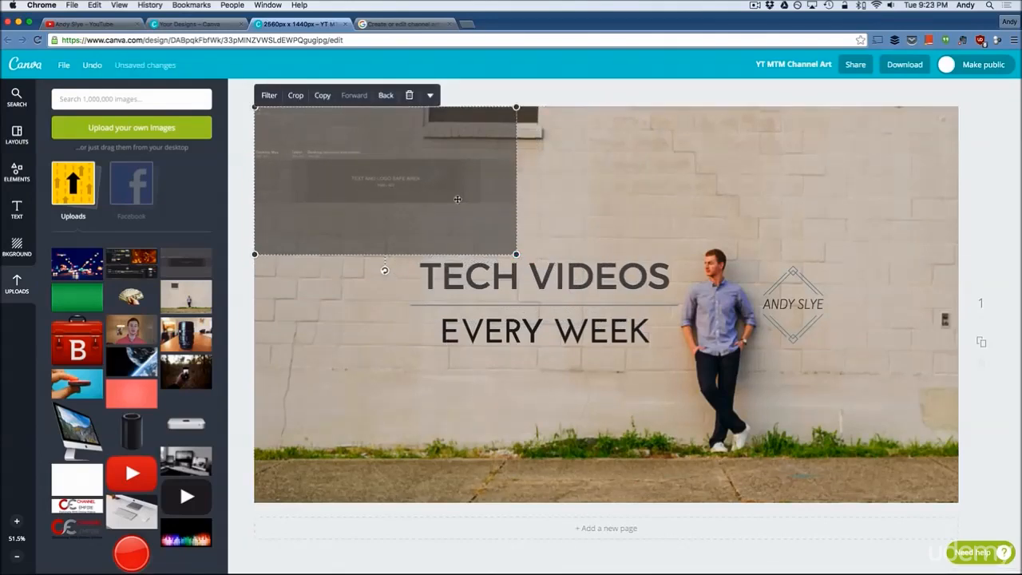
{"action": "left_click", "coordinate": [409, 95]}
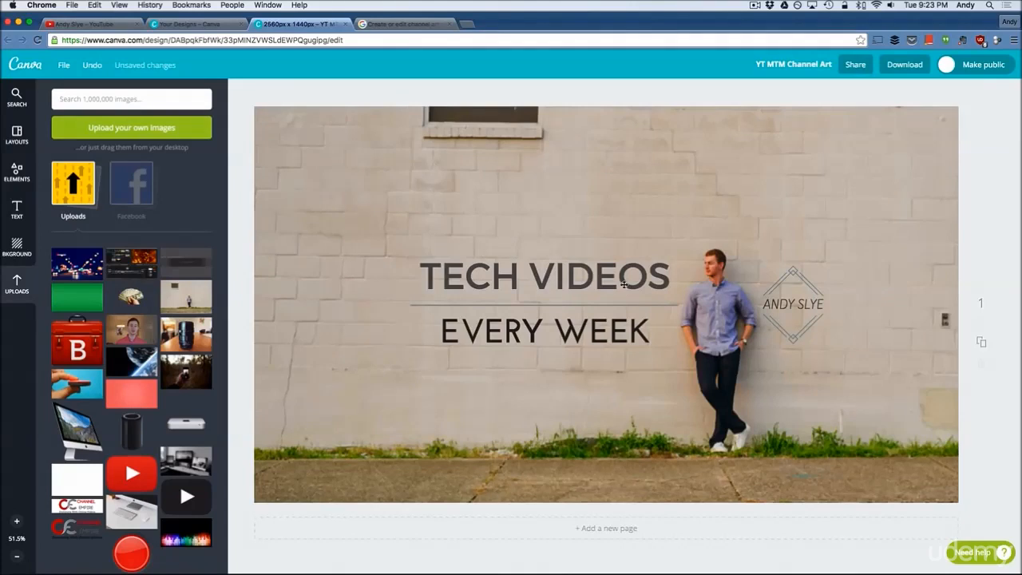
{"action": "left_click", "coordinate": [907, 68]}
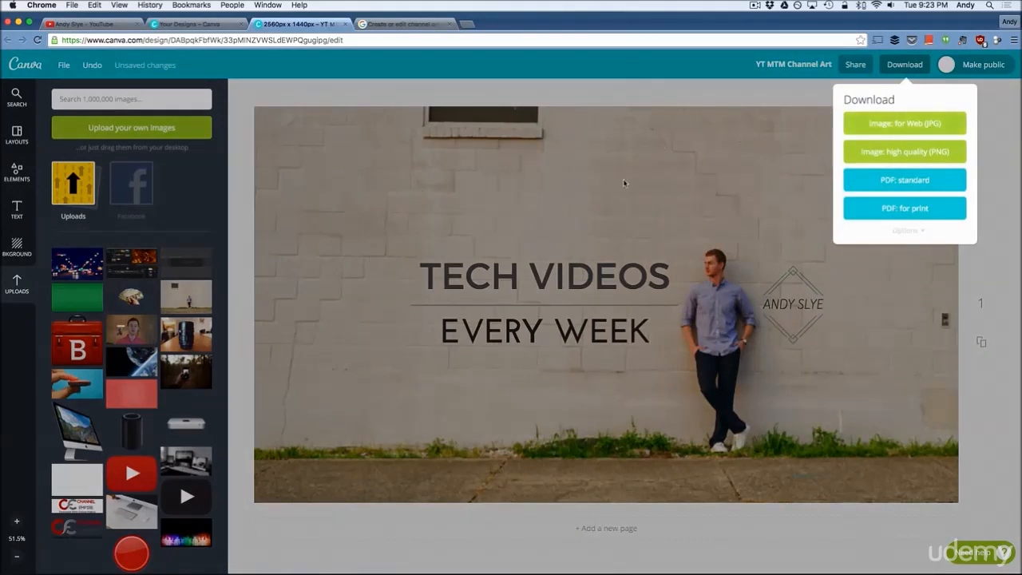
{"action": "left_click", "coordinate": [998, 162]}
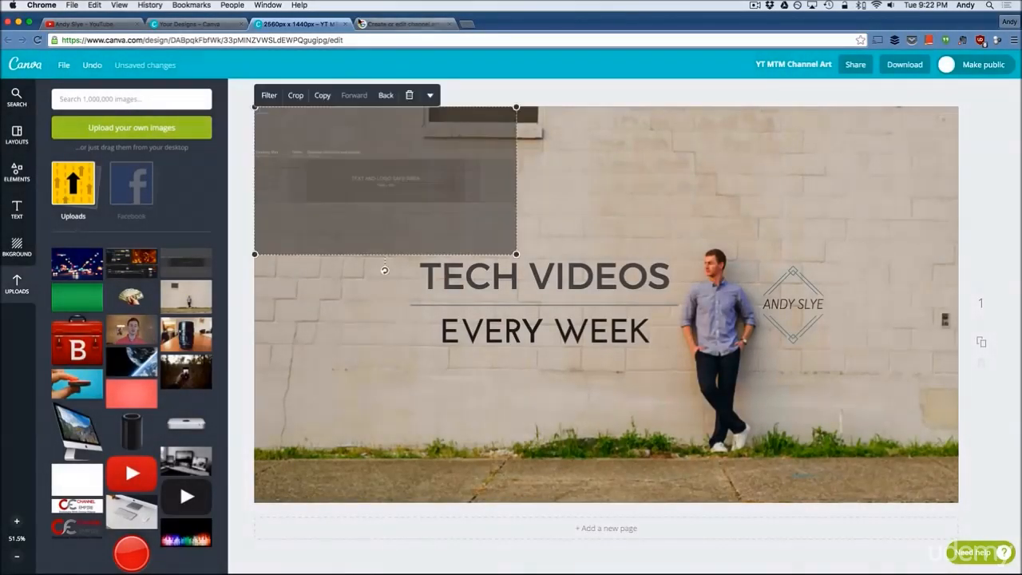
Switch to the YouTube channel art help article and look at the instructions for adding or changing channel art
{"action": "left_click", "coordinate": [398, 24]}
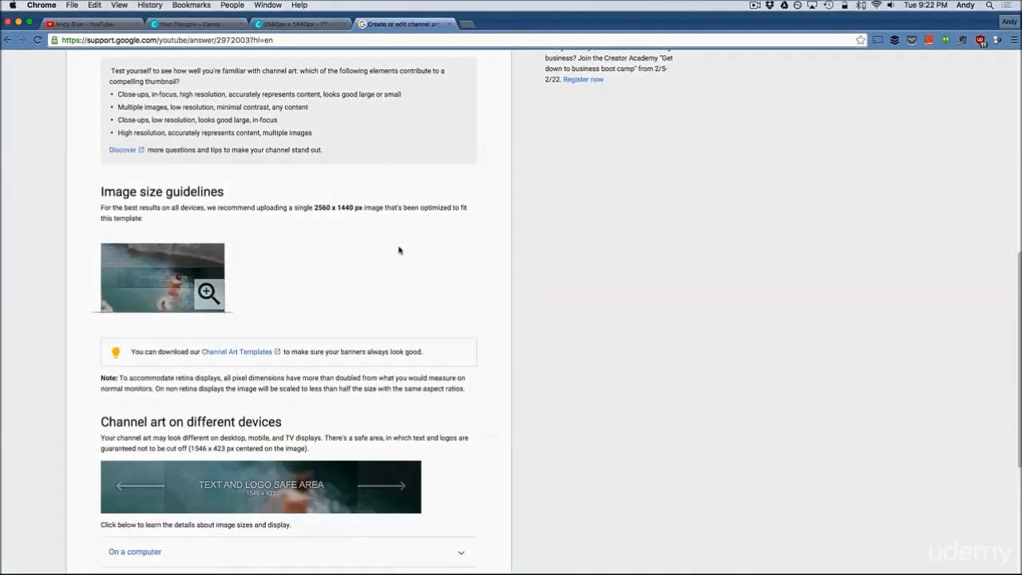
{"action": "scroll", "coordinate": [427, 281], "scroll_direction": "up", "scroll_amount": 4}
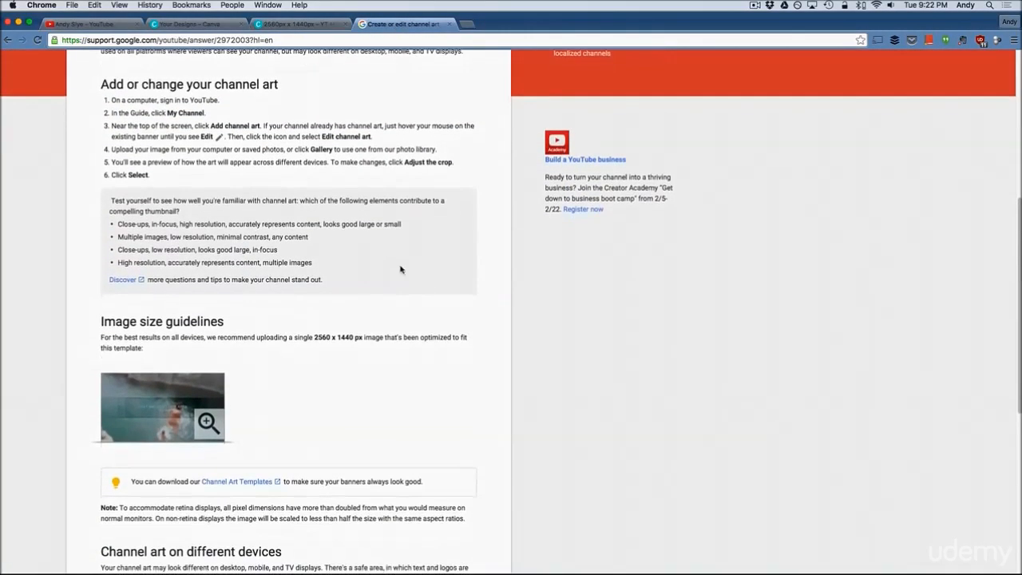